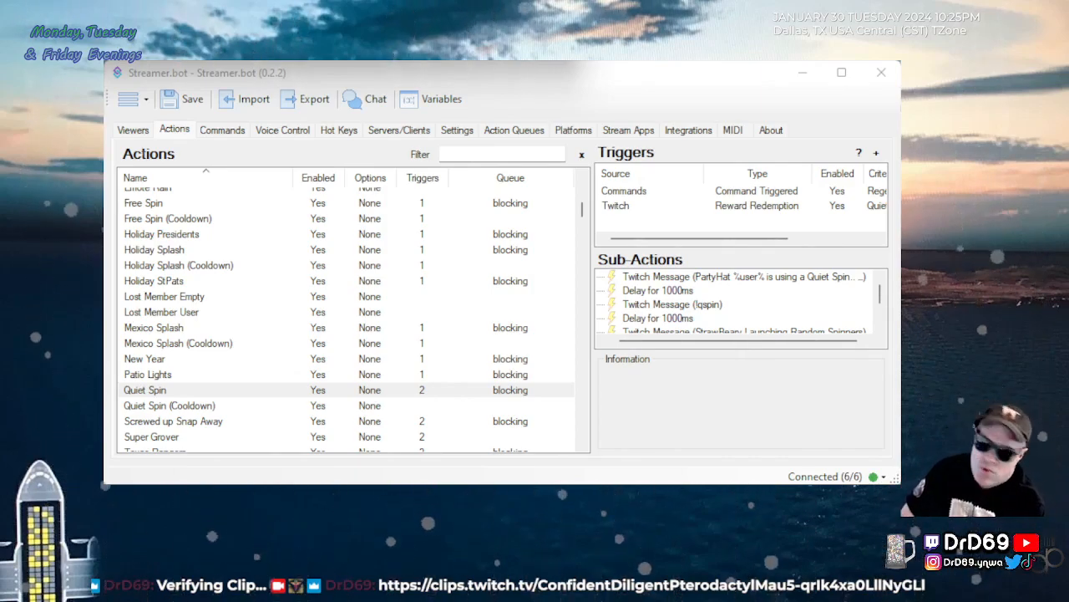
- Review the Streamlabs, StreamElements and VoiceMod integration settings
{"action": "left_click", "coordinate": [617, 80]}
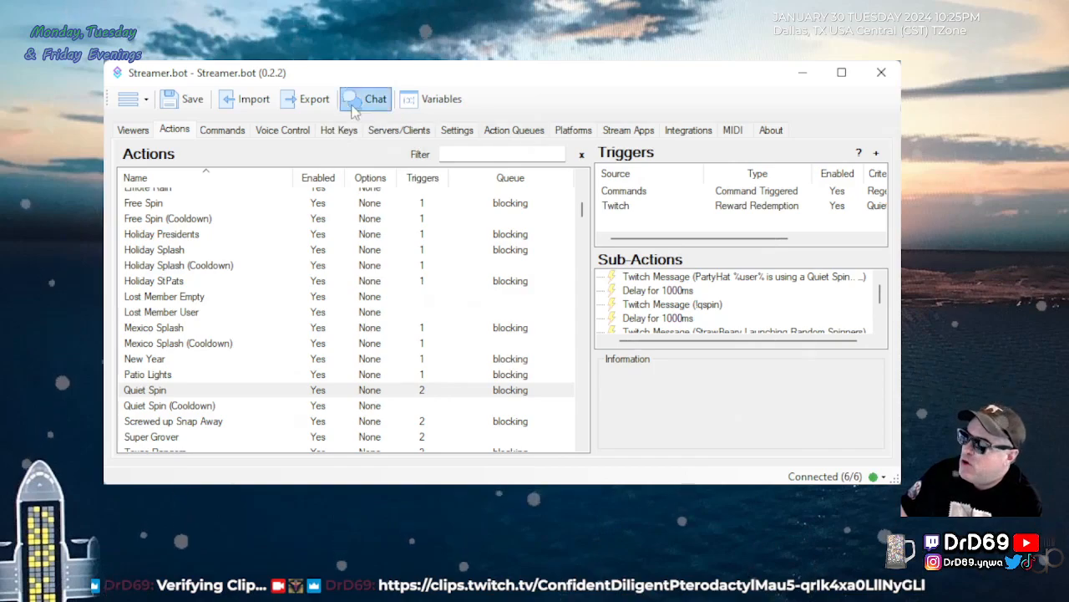
{"action": "left_click", "coordinate": [690, 131]}
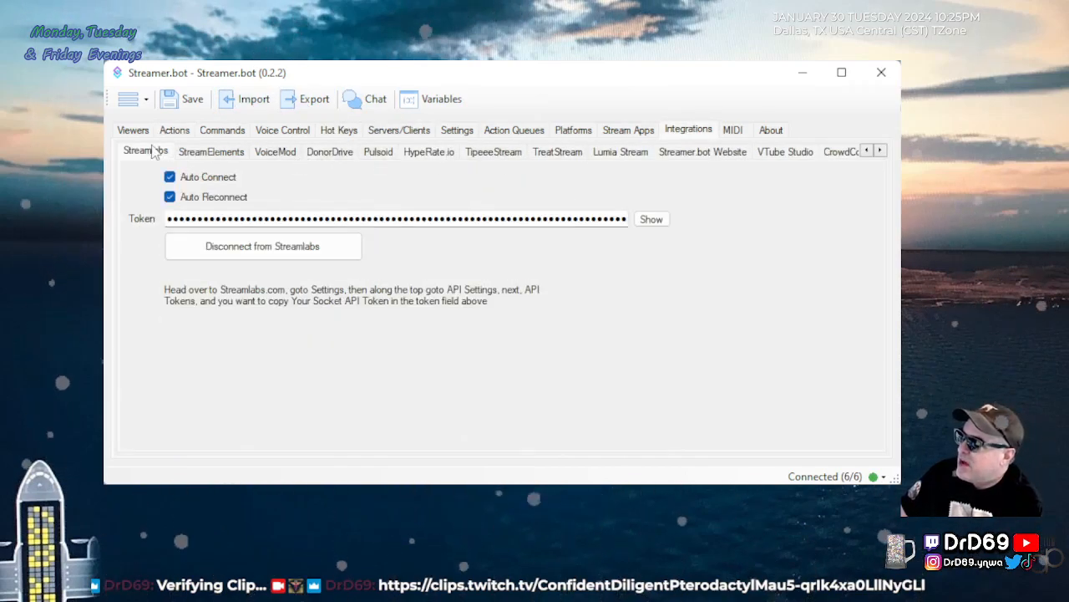
{"action": "left_click", "coordinate": [205, 154]}
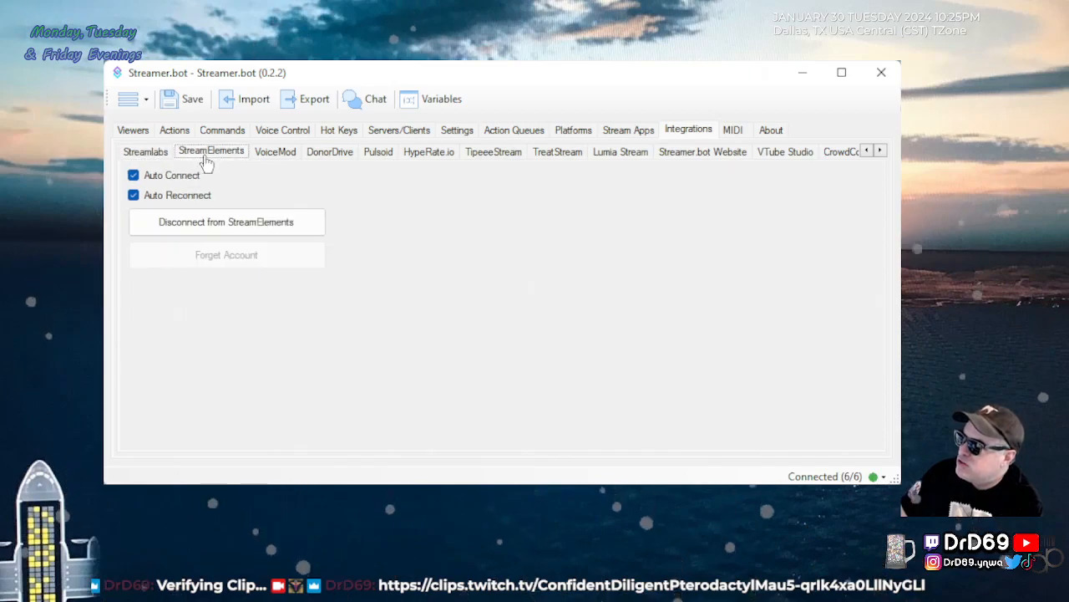
{"action": "left_click", "coordinate": [279, 152]}
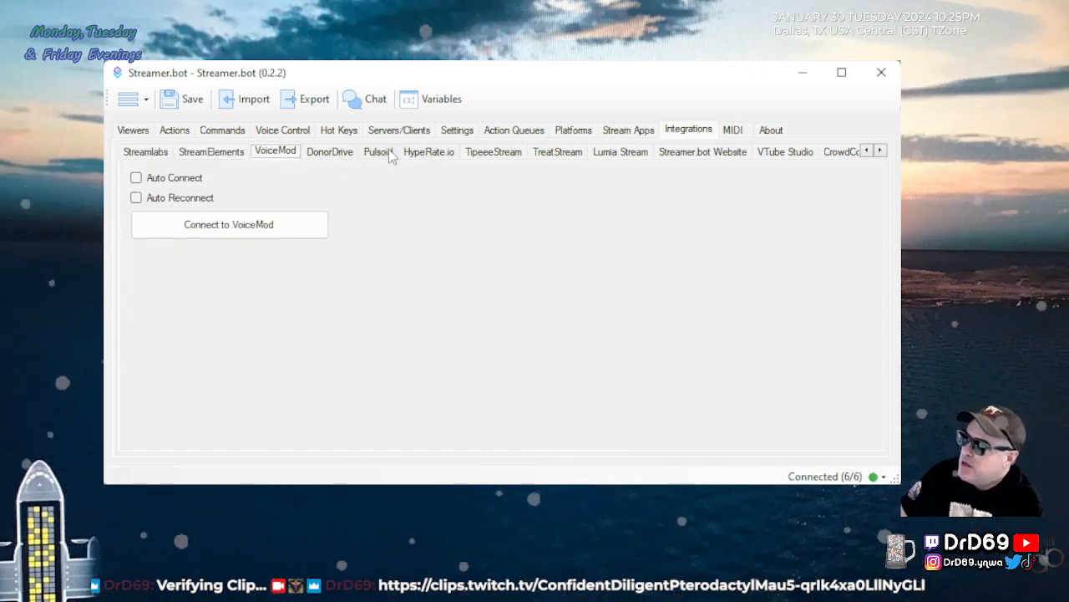
- Look over the user interface settings, Twitch platform settings, OBS connections under Stream Apps, Integrations and the viewer list
{"action": "left_click", "coordinate": [457, 134]}
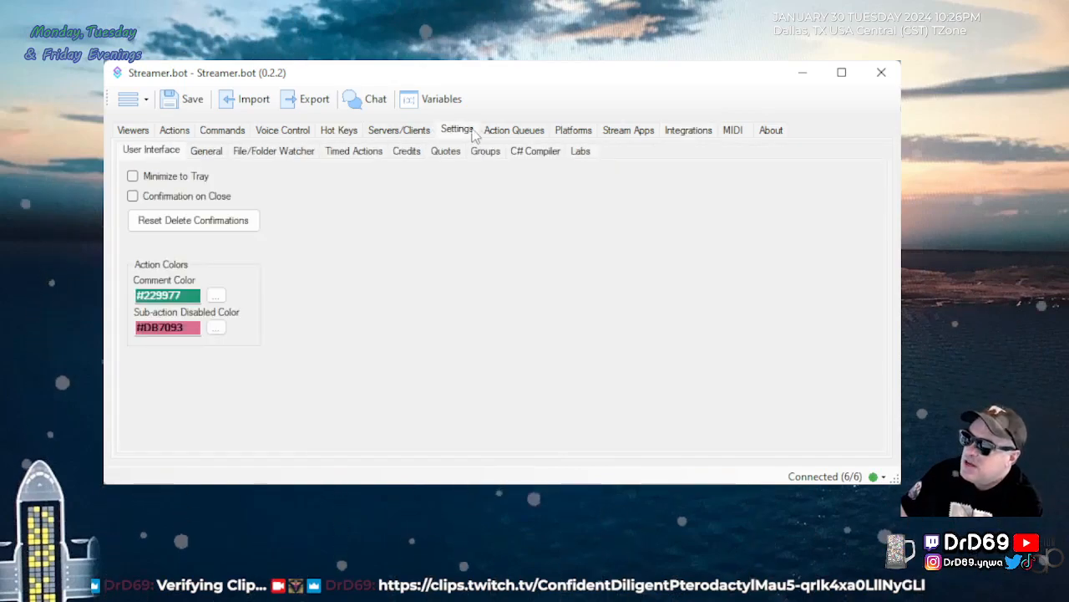
{"action": "left_click", "coordinate": [568, 132]}
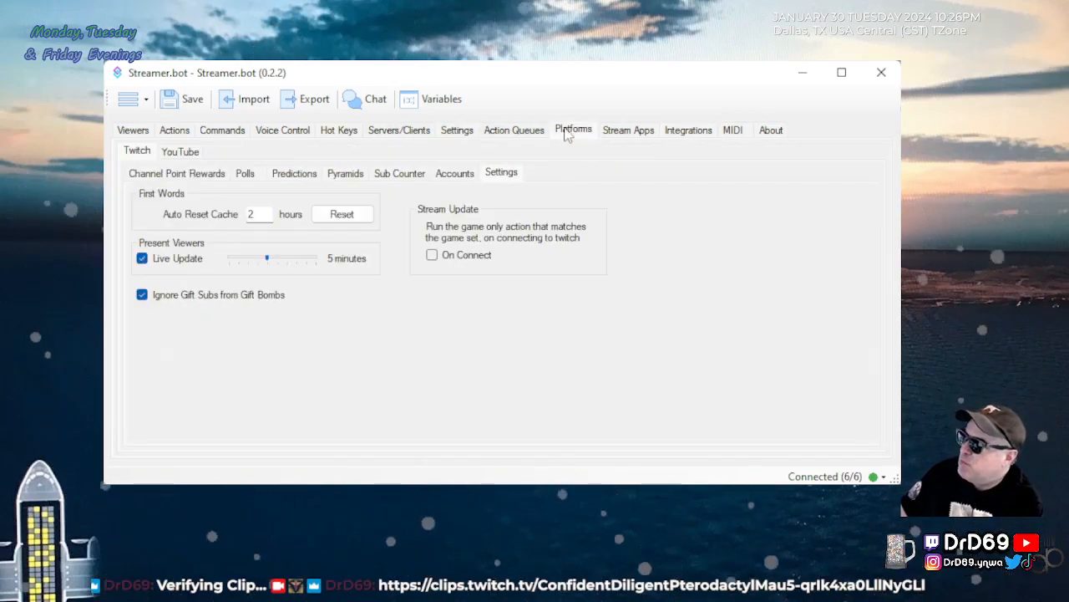
{"action": "left_click", "coordinate": [639, 134]}
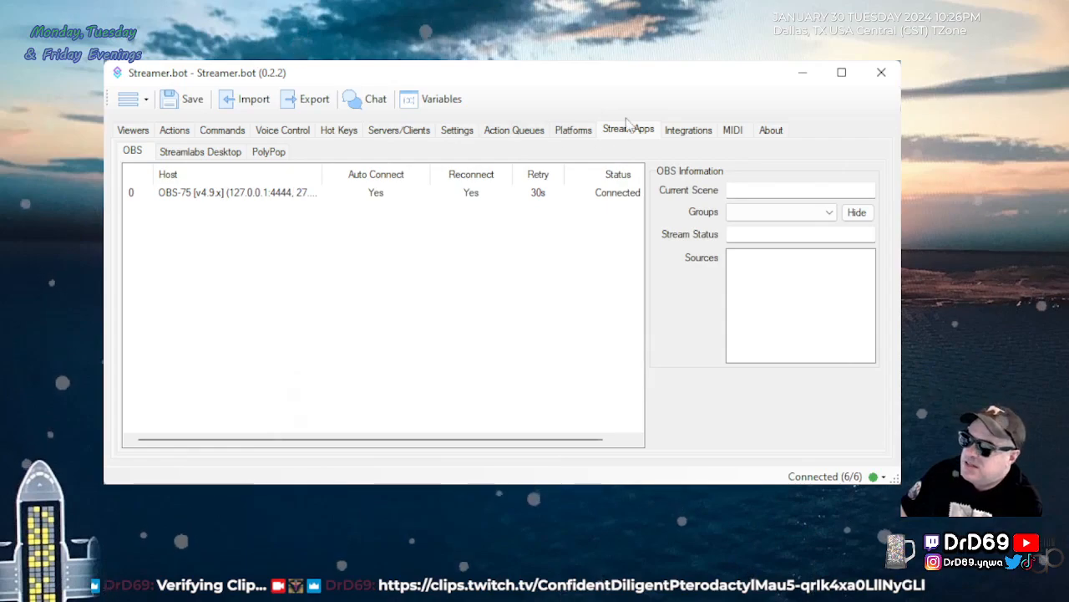
{"action": "left_click", "coordinate": [681, 134]}
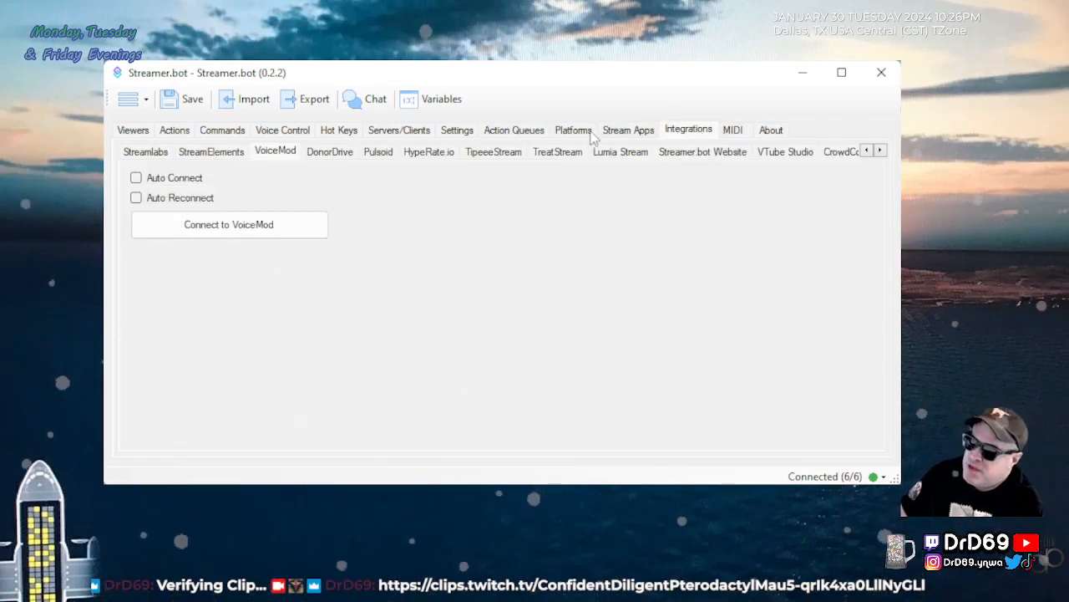
{"action": "left_click", "coordinate": [133, 131]}
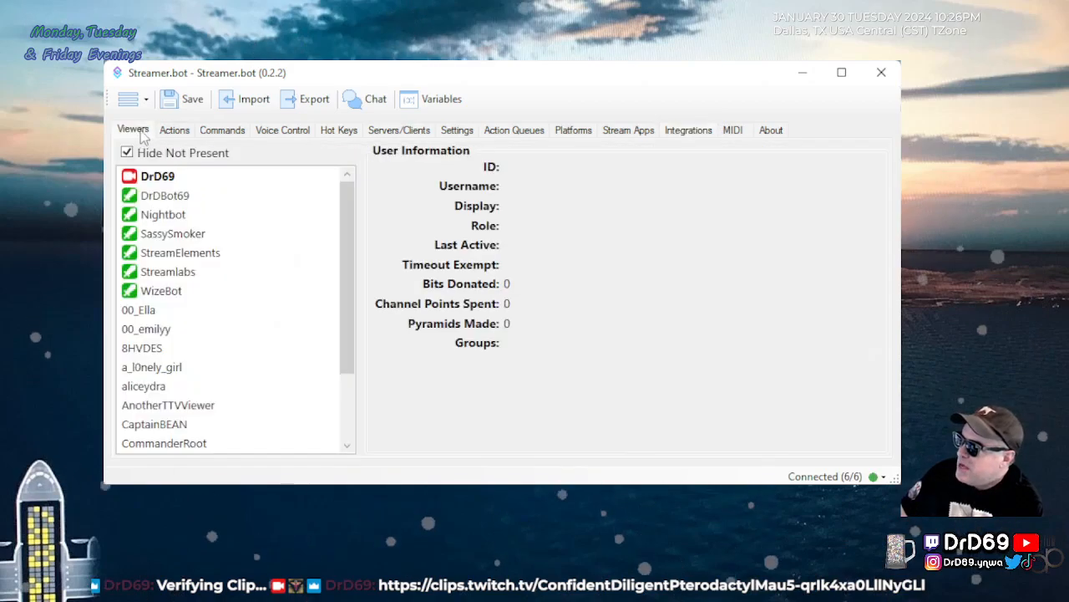
- Examine the Quiet Spin action's sub-actions and the sub-action types that can be added, including the OBS and favorite ones
{"action": "left_click", "coordinate": [176, 131]}
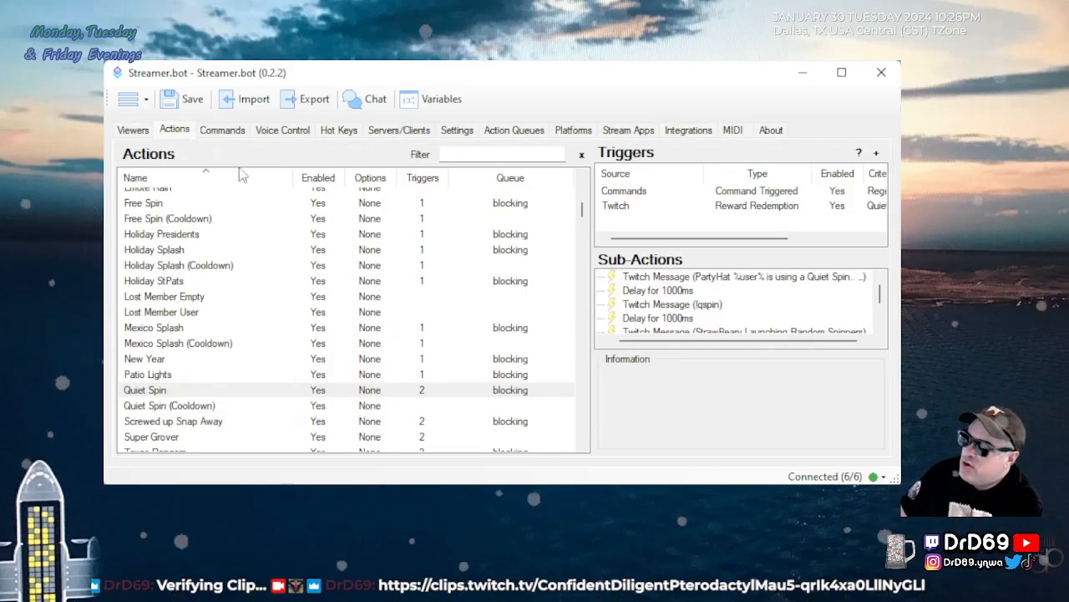
{"action": "left_click_drag", "start_coordinate": [590, 282], "coordinate": [411, 280]}
{"action": "scroll", "coordinate": [633, 319], "scroll_direction": "down", "scroll_amount": 1}
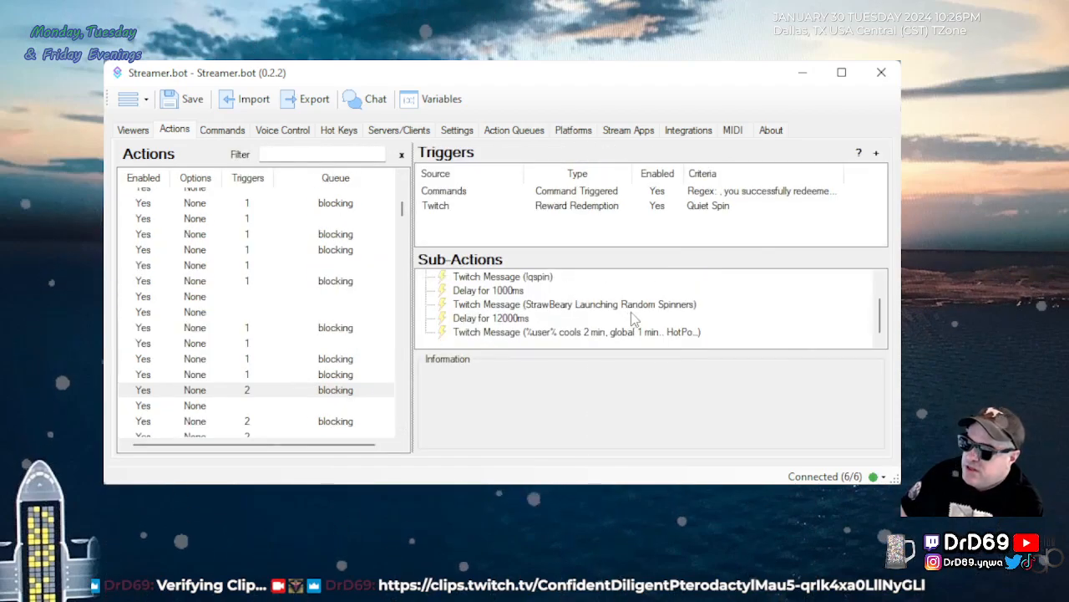
{"action": "right_click", "coordinate": [749, 321]}
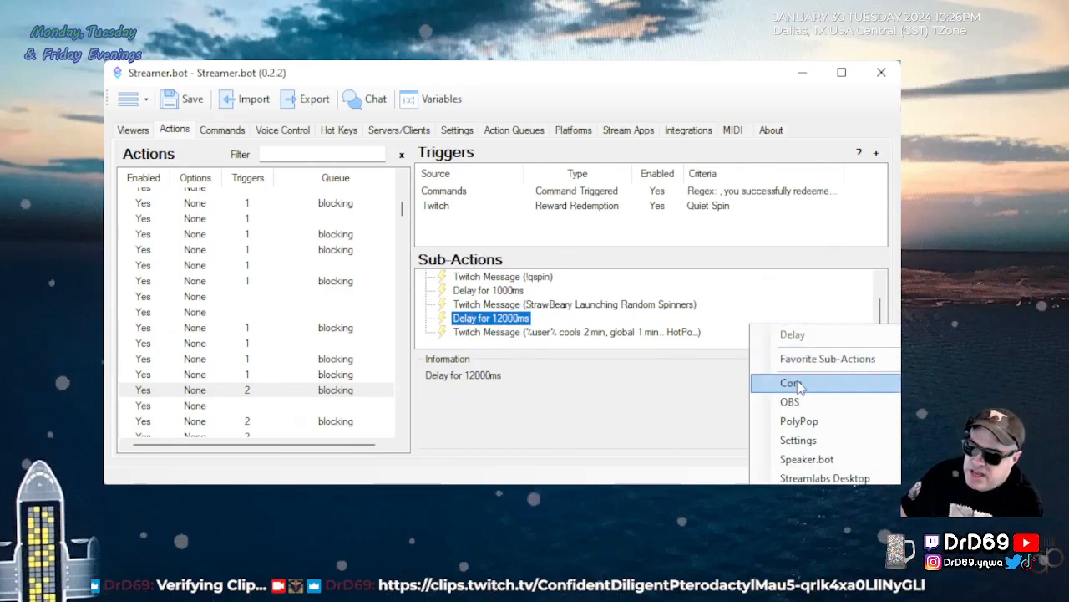
{"action": "mouse_move", "coordinate": [799, 386]}
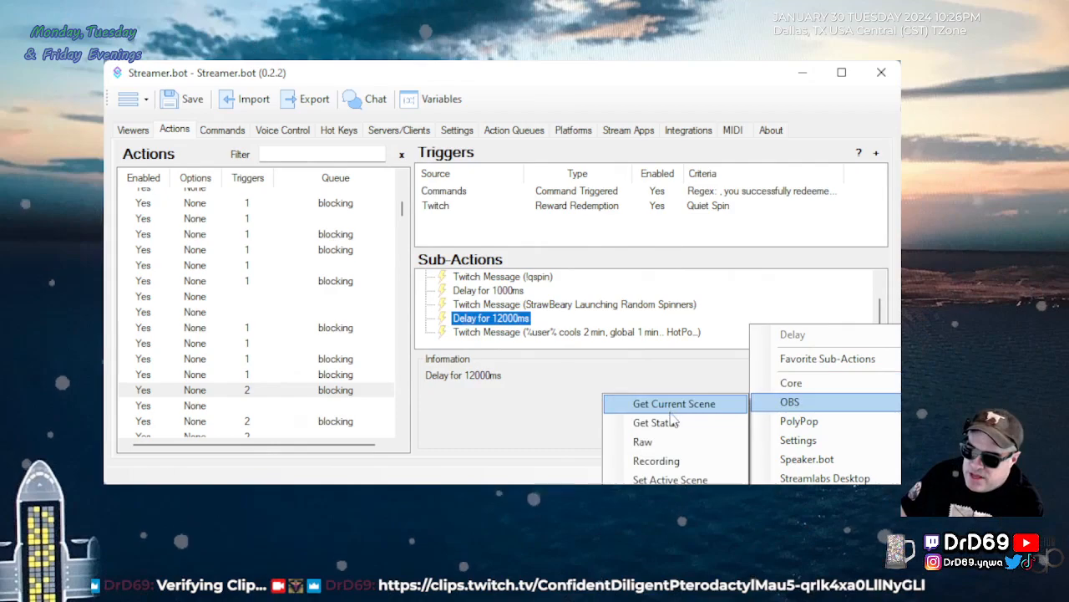
{"action": "mouse_move", "coordinate": [823, 359]}
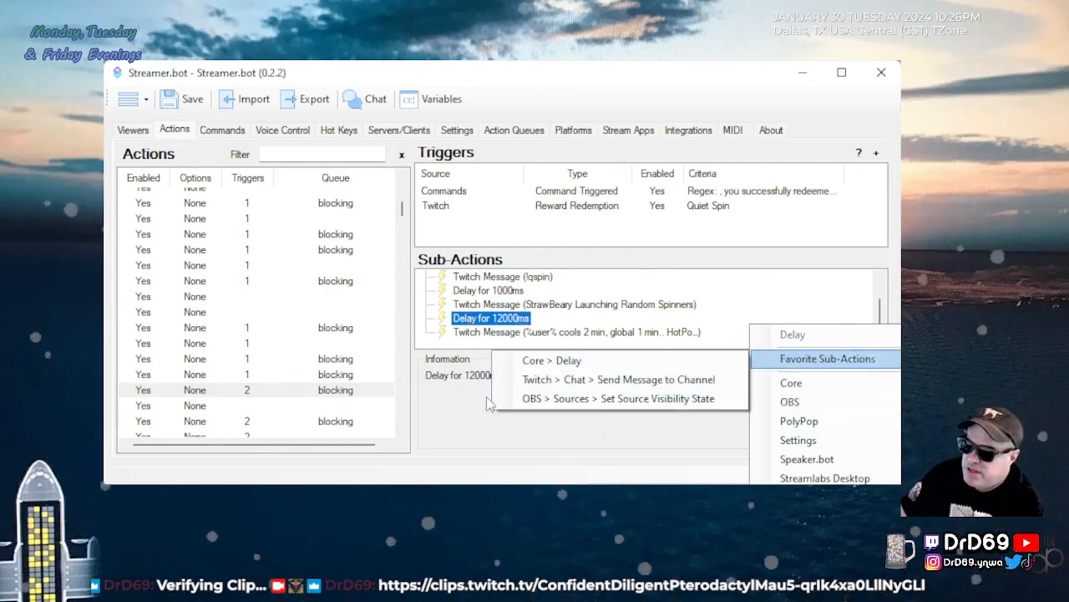
{"action": "left_click", "coordinate": [457, 410]}
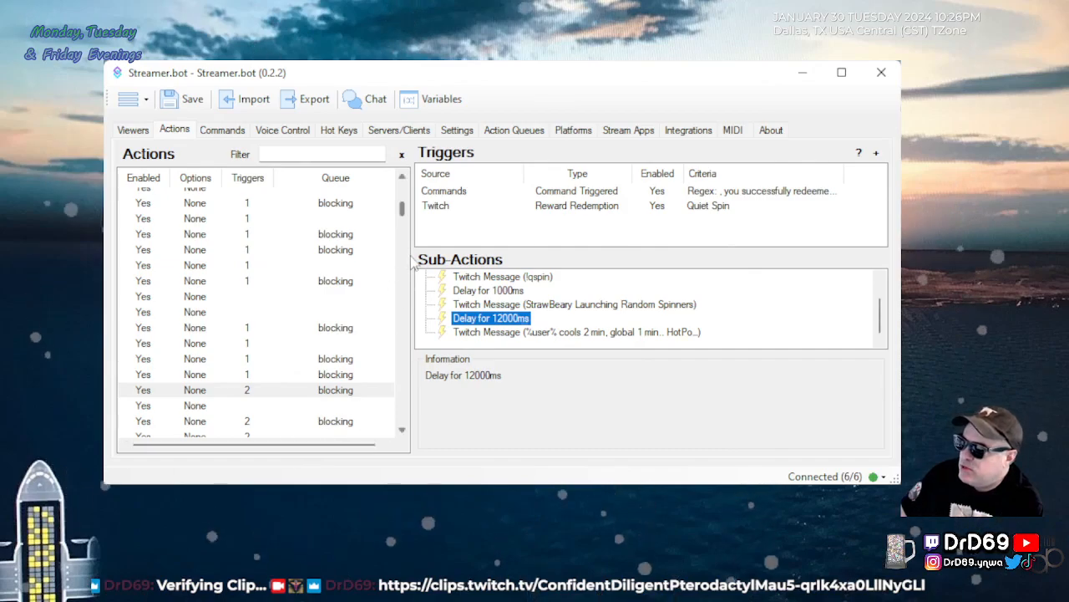
- Inspect the Patio Lights action's source visibility sub-action that shows Light Strip Patio, closing it without changes
{"action": "left_click_drag", "start_coordinate": [415, 259], "coordinate": [548, 259]}
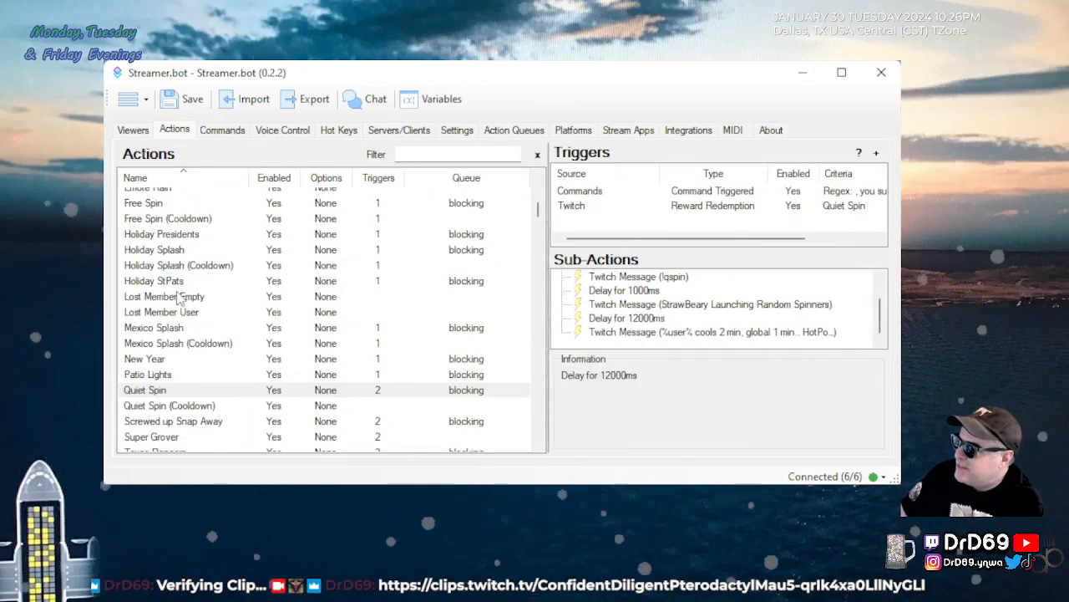
{"action": "scroll", "coordinate": [196, 343], "scroll_direction": "down", "scroll_amount": 3}
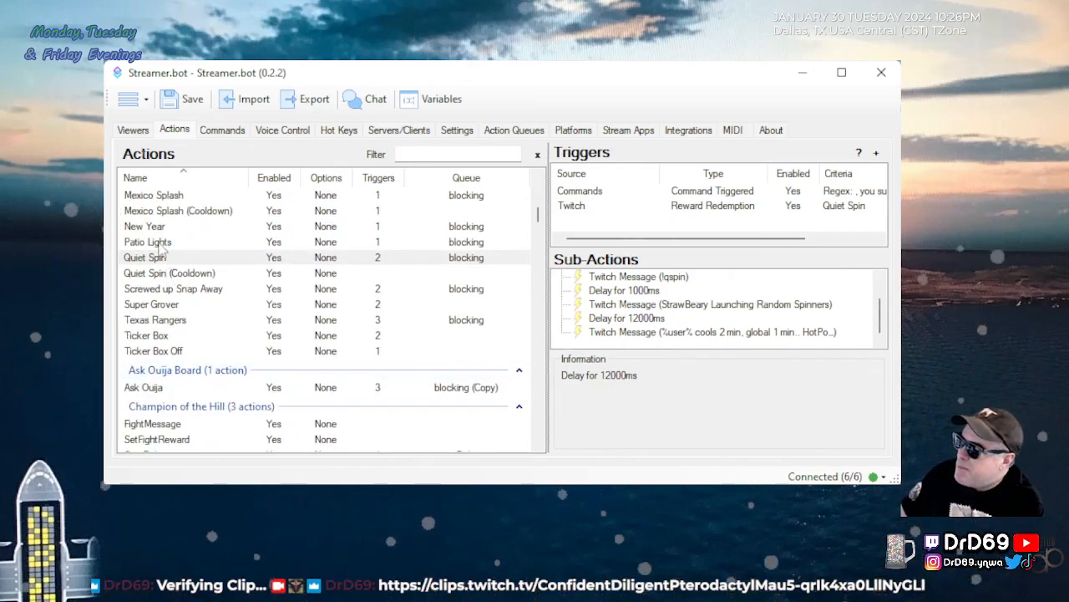
{"action": "left_click", "coordinate": [158, 241]}
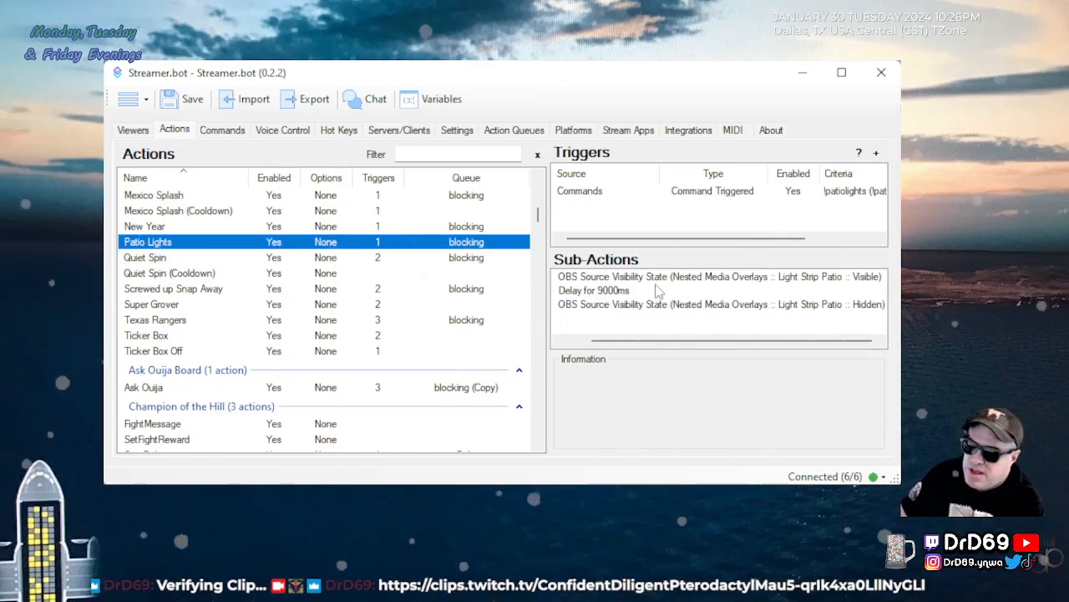
{"action": "double_click", "coordinate": [651, 281]}
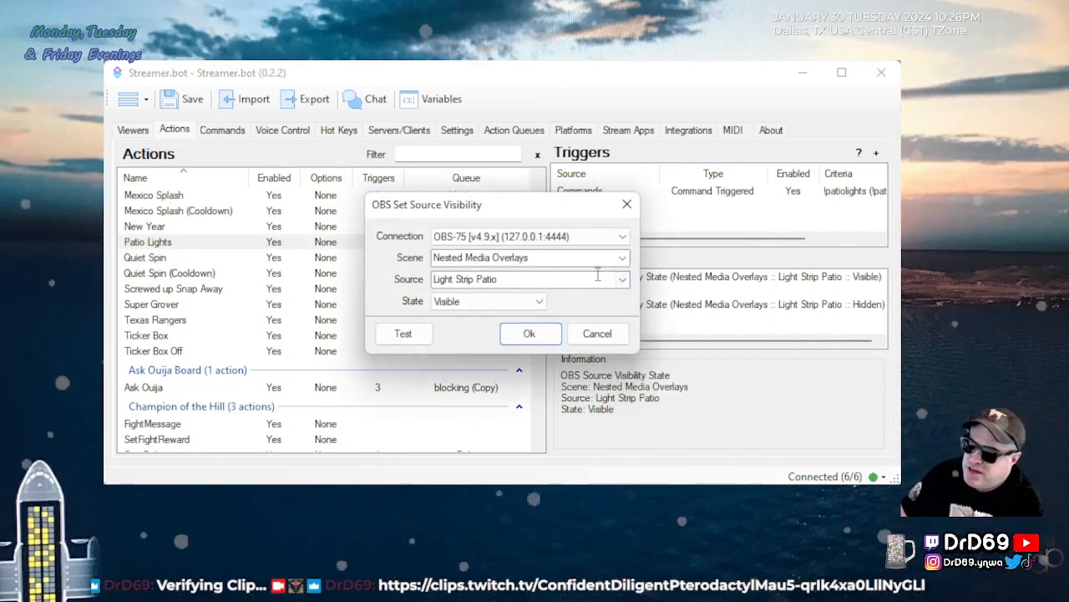
{"action": "left_click", "coordinate": [595, 333]}
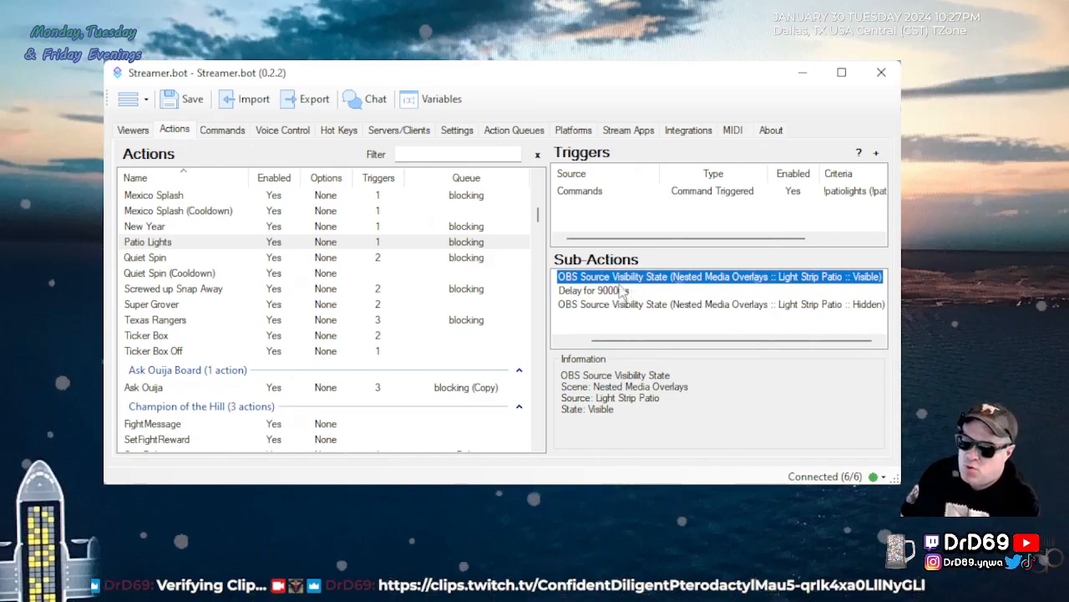
- Reopen the sub-action that shows Light Strip Patio and browse the OBS scenes it can target, keeping Nested Media Overlays
{"action": "double_click", "coordinate": [625, 282]}
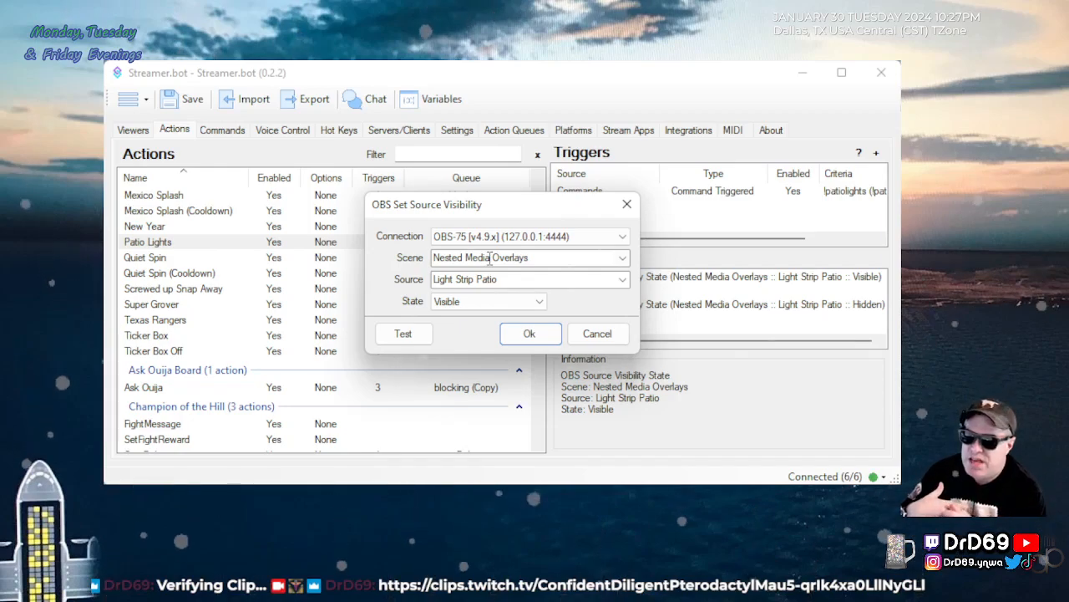
{"action": "left_click", "coordinate": [623, 258]}
{"action": "scroll", "coordinate": [509, 376], "scroll_direction": "down", "scroll_amount": 5}
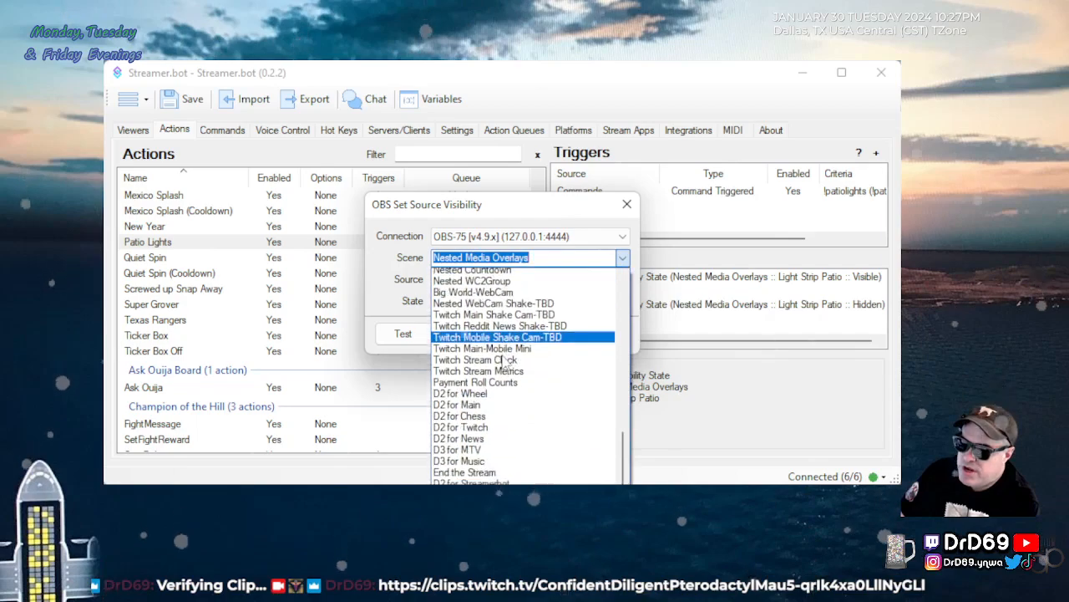
{"action": "scroll", "coordinate": [504, 392], "scroll_direction": "up", "scroll_amount": 5}
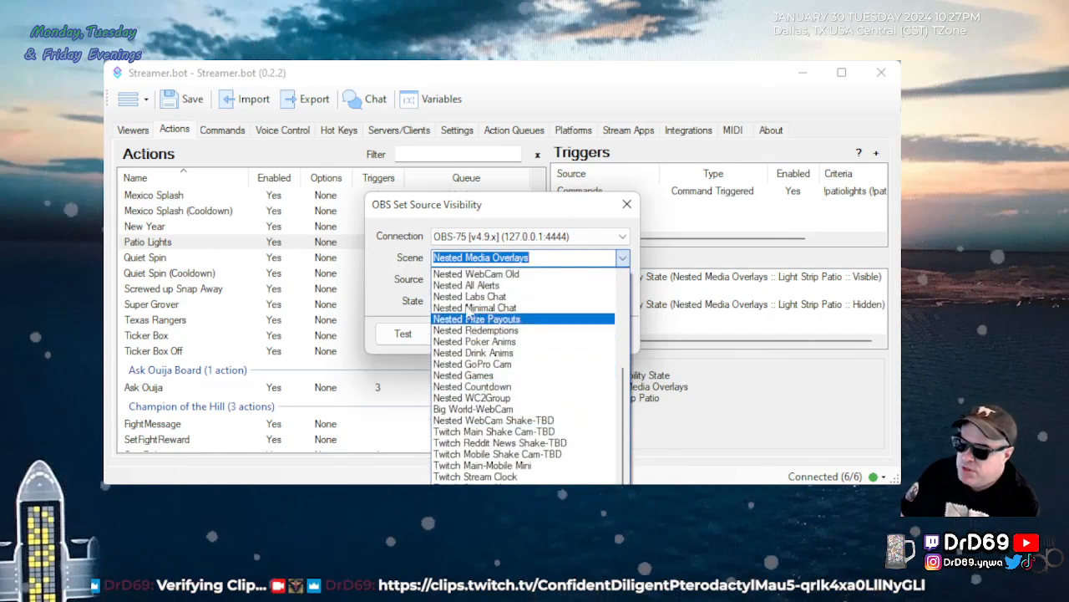
{"action": "left_click", "coordinate": [381, 273]}
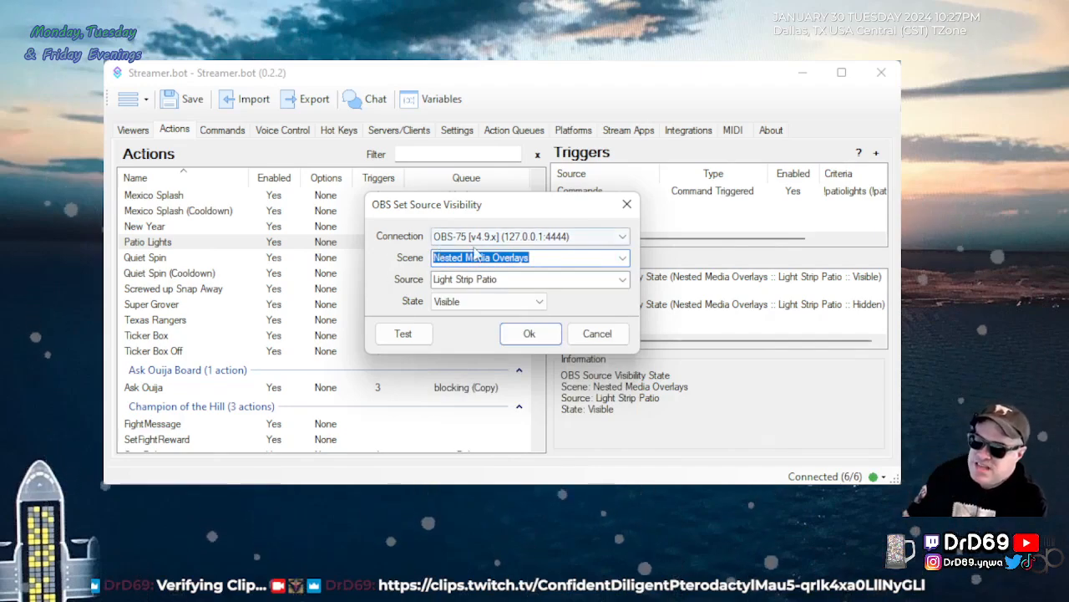
- Browse the sources available in the Nested Media Overlays scene, keep Light Strip Patio, and close the visibility settings without changes
{"action": "left_click", "coordinate": [622, 279]}
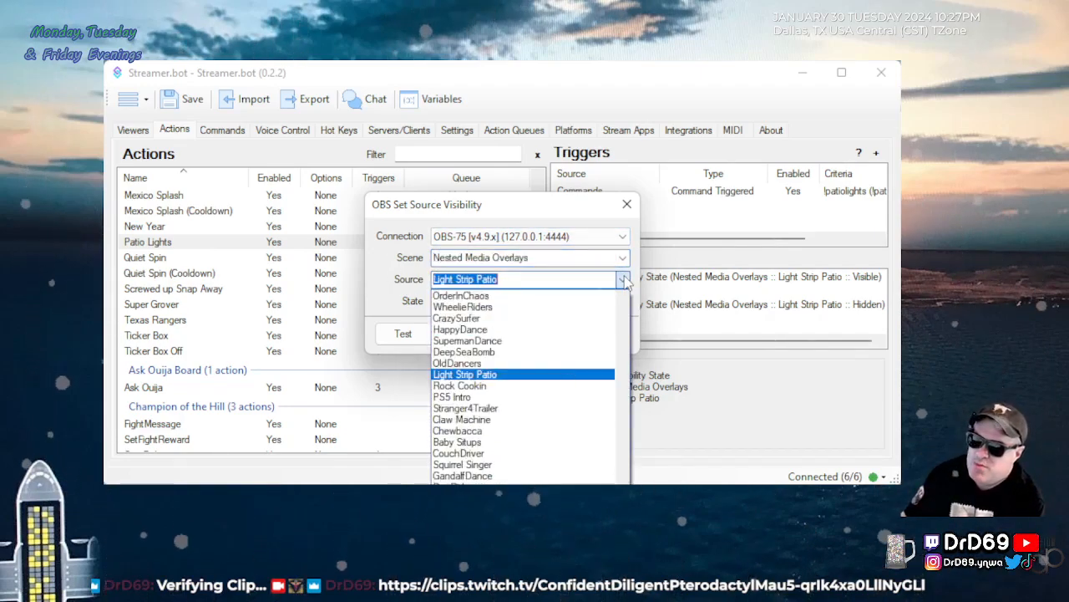
{"action": "scroll", "coordinate": [485, 355], "scroll_direction": "up", "scroll_amount": 3}
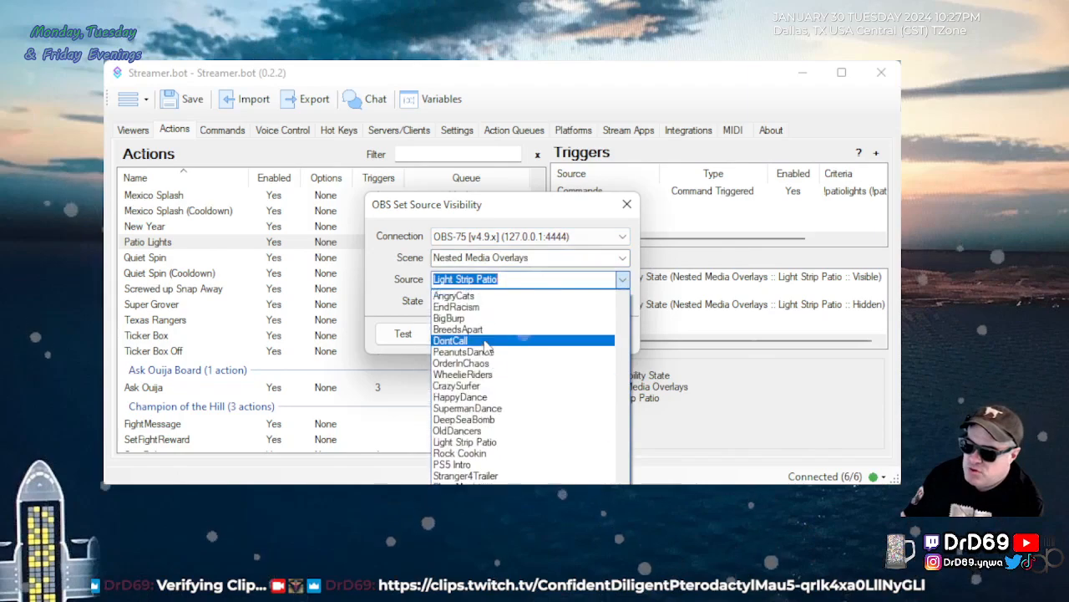
{"action": "scroll", "coordinate": [488, 351], "scroll_direction": "up", "scroll_amount": 5}
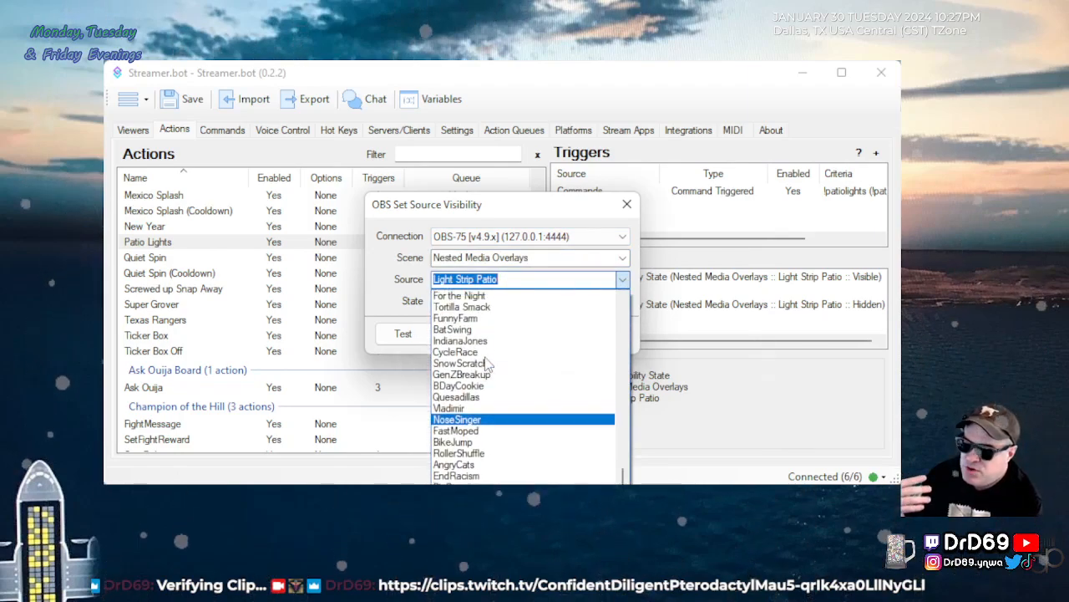
{"action": "scroll", "coordinate": [488, 365], "scroll_direction": "up", "scroll_amount": 3}
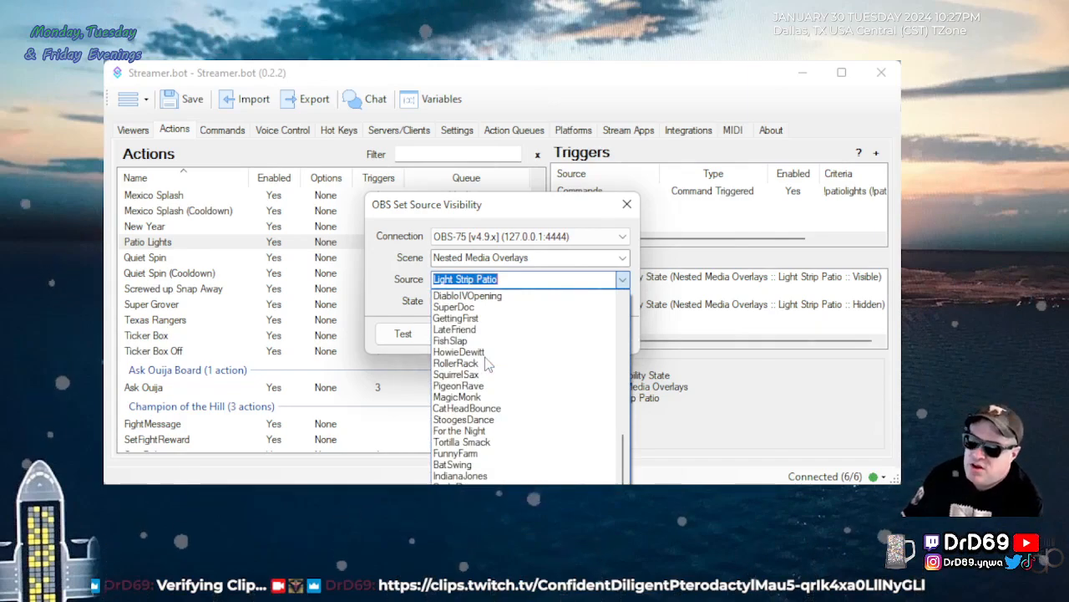
{"action": "scroll", "coordinate": [488, 365], "scroll_direction": "down", "scroll_amount": 2}
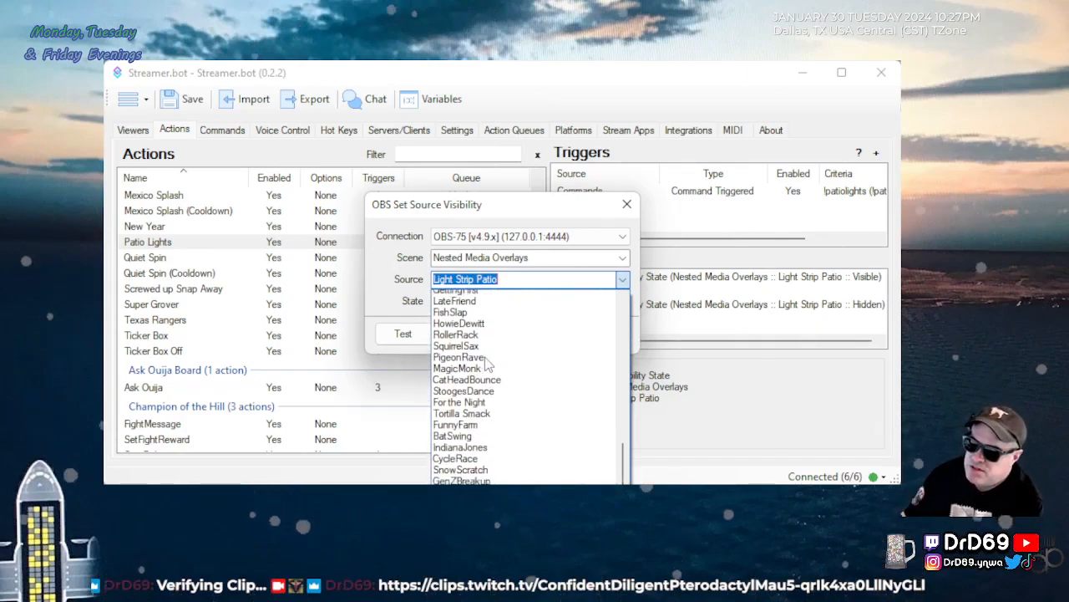
{"action": "left_click", "coordinate": [384, 292]}
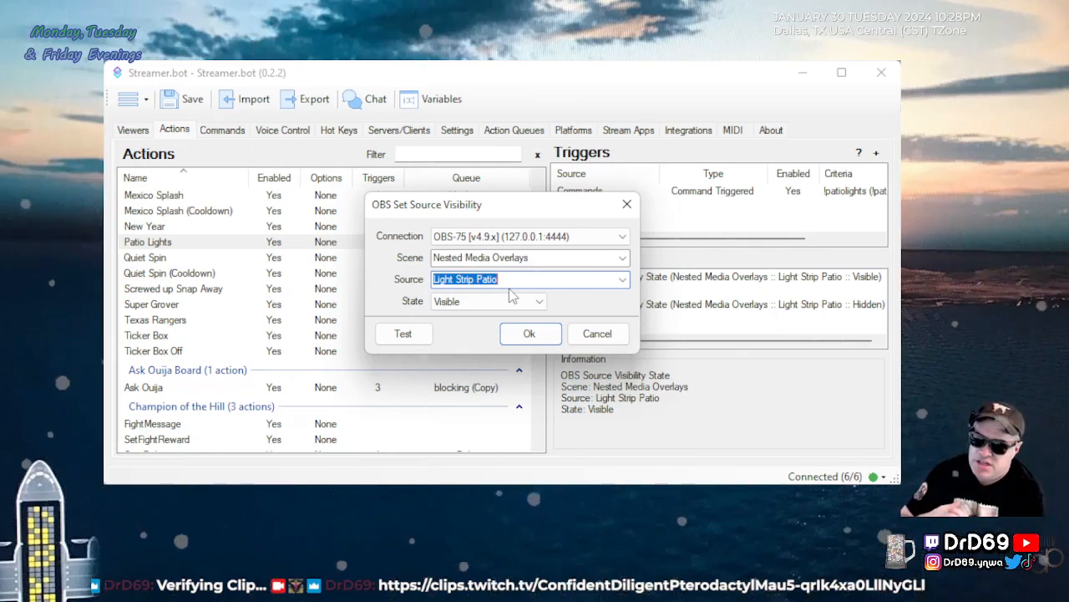
{"action": "left_click", "coordinate": [623, 280]}
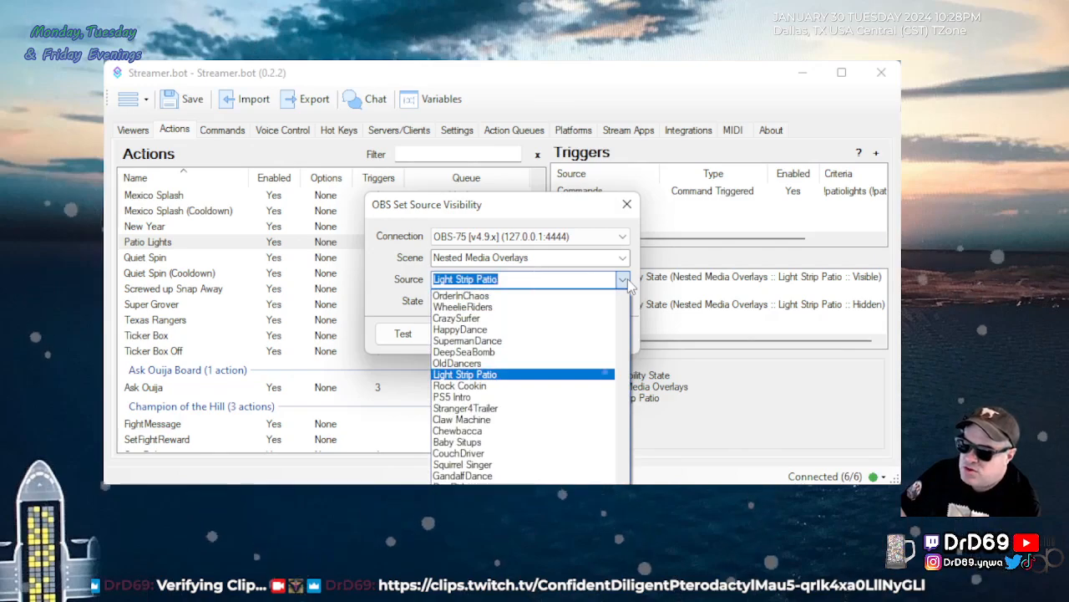
{"action": "left_click", "coordinate": [623, 281]}
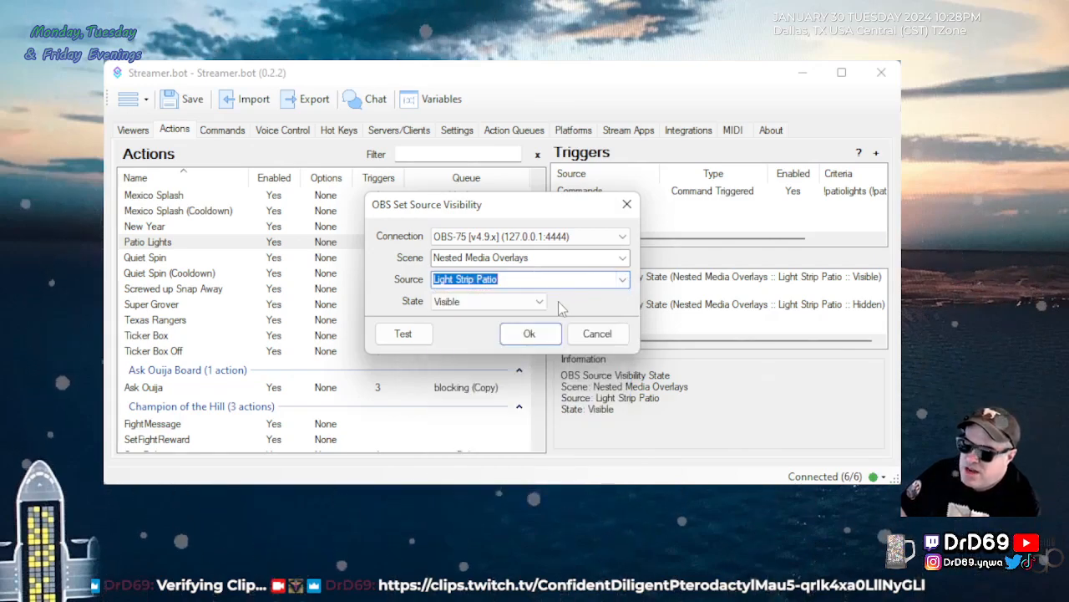
{"action": "left_click", "coordinate": [595, 333]}
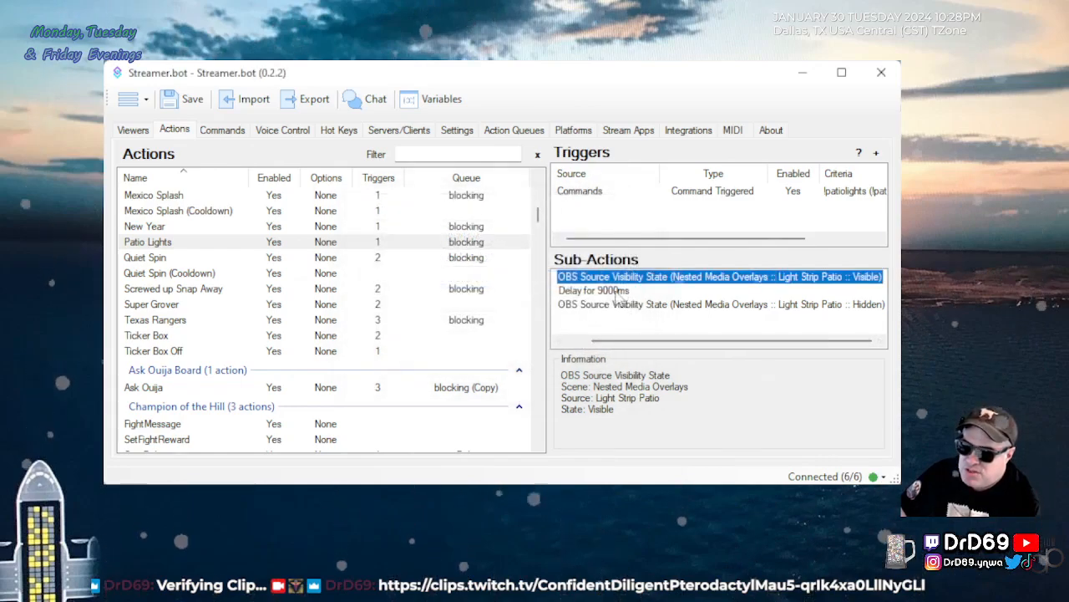
- Inspect the settings of the Patio Lights action's delay sub-action and close them without changes
{"action": "double_click", "coordinate": [585, 292]}
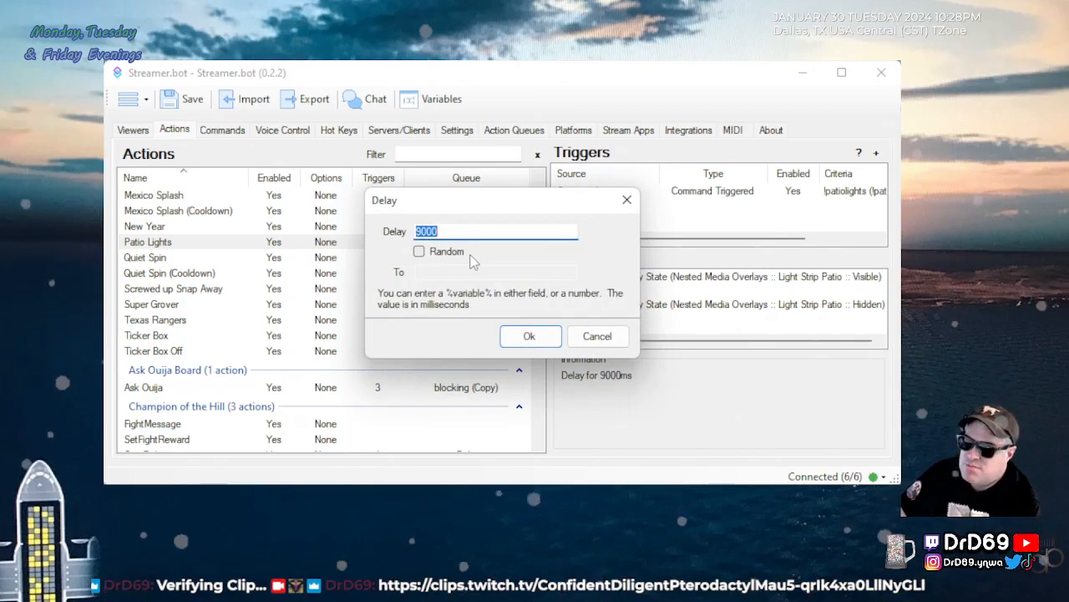
{"action": "left_click", "coordinate": [599, 338]}
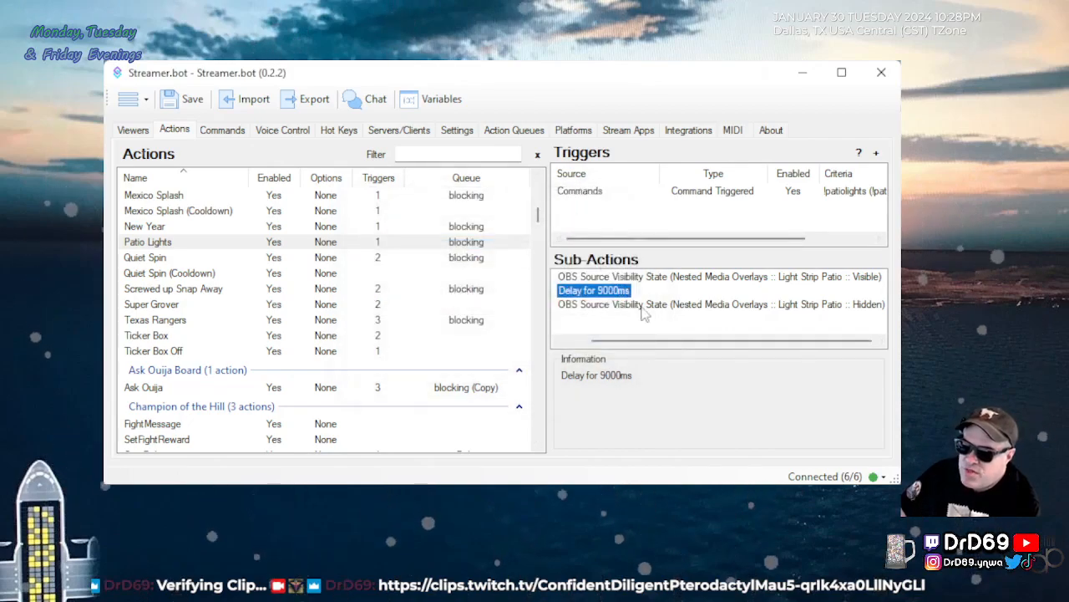
- Inspect the Patio Lights action's source visibility sub-action that hides Light Strip Patio, closing it without changes
{"action": "double_click", "coordinate": [641, 307]}
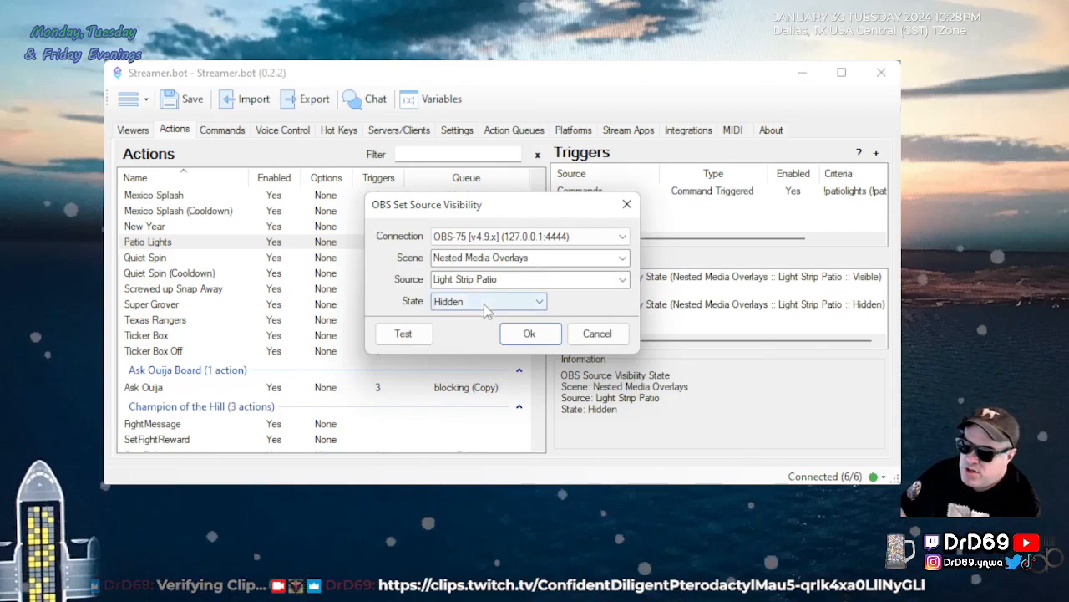
{"action": "left_click", "coordinate": [597, 333]}
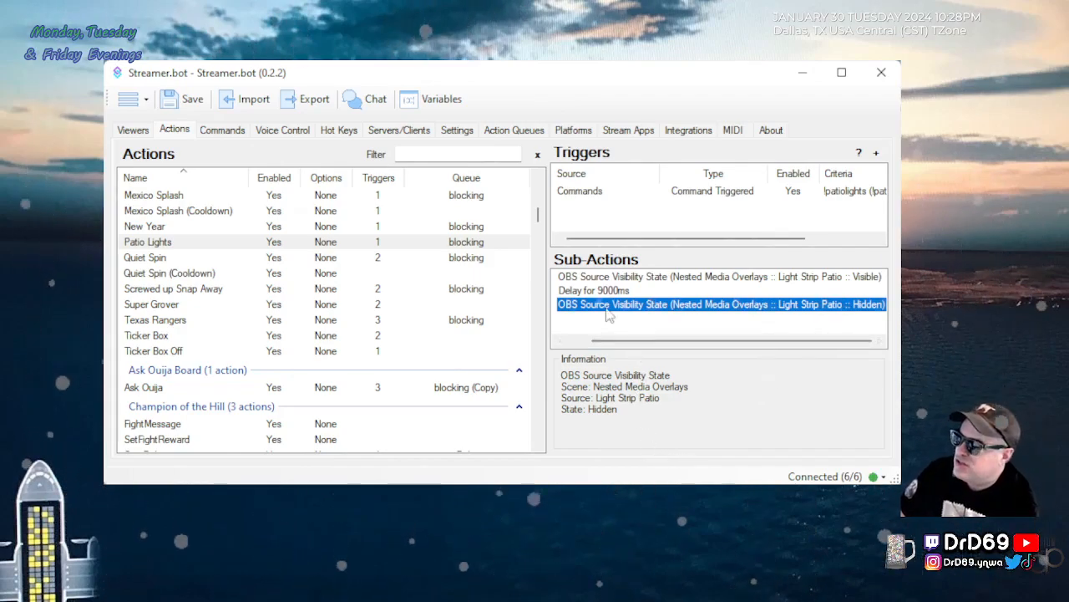
- Open the Patio Lights action's command trigger, browse the available commands, keep !patiolights, and close the trigger without changes
{"action": "left_click", "coordinate": [139, 242]}
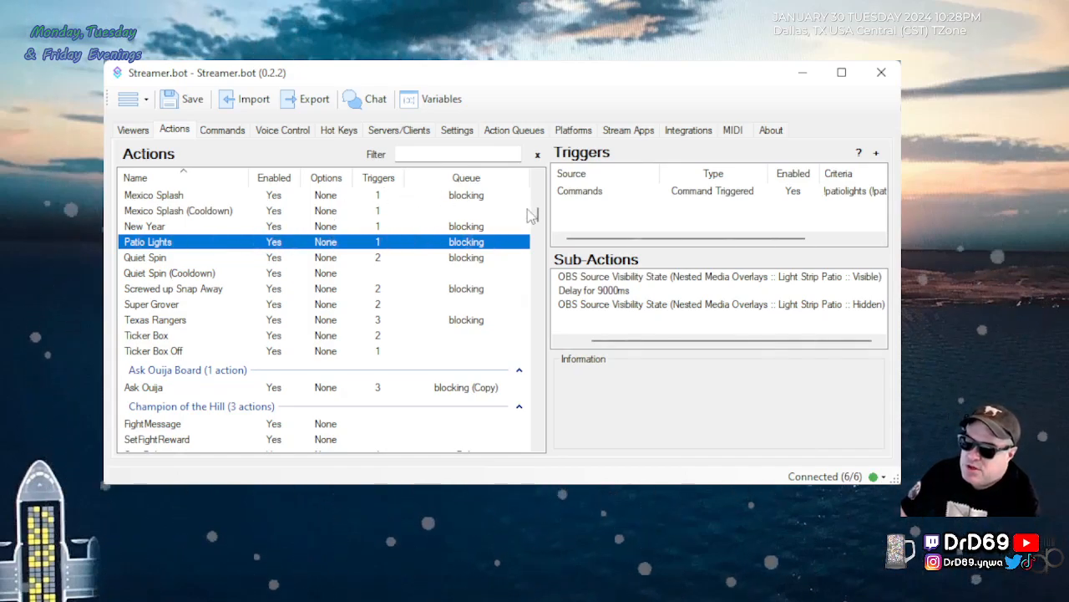
{"action": "double_click", "coordinate": [624, 191]}
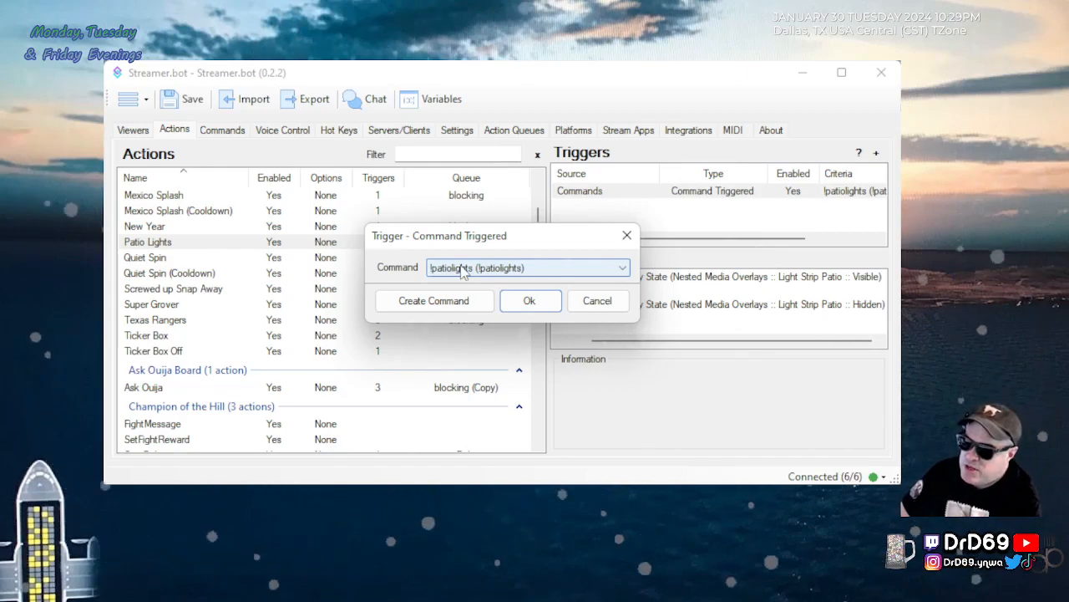
{"action": "left_click", "coordinate": [464, 269]}
{"action": "scroll", "coordinate": [488, 402], "scroll_direction": "down", "scroll_amount": 10}
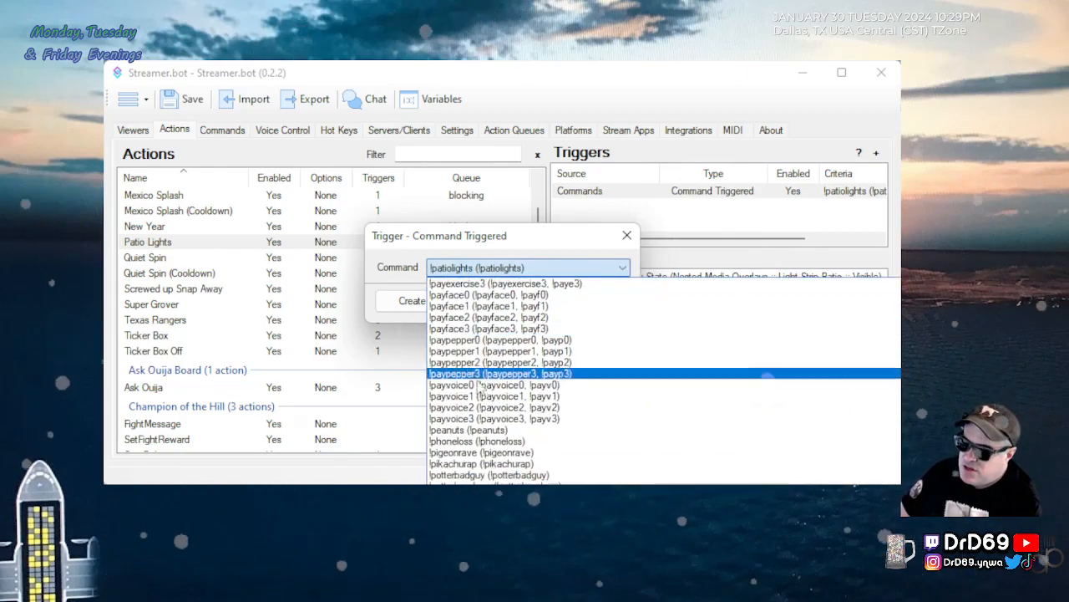
{"action": "scroll", "coordinate": [487, 402], "scroll_direction": "down", "scroll_amount": 5}
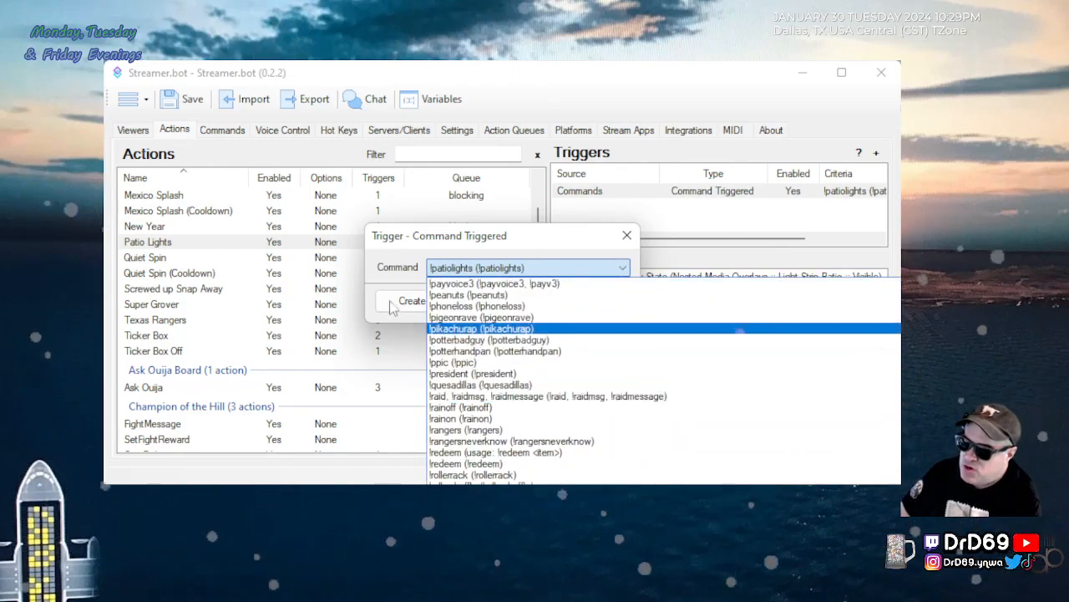
{"action": "left_click", "coordinate": [391, 251]}
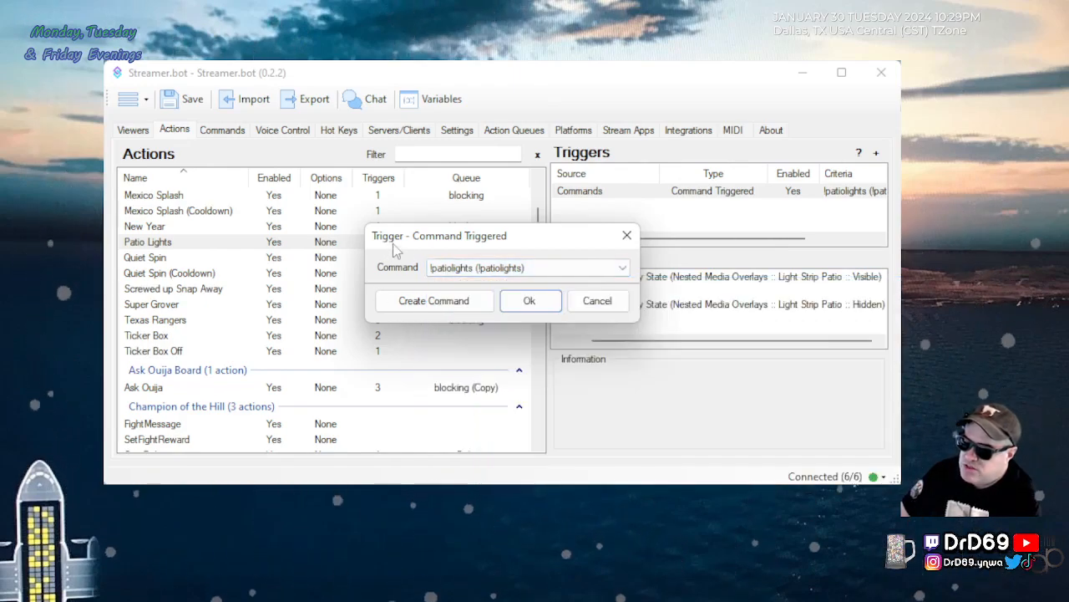
{"action": "left_click", "coordinate": [594, 304]}
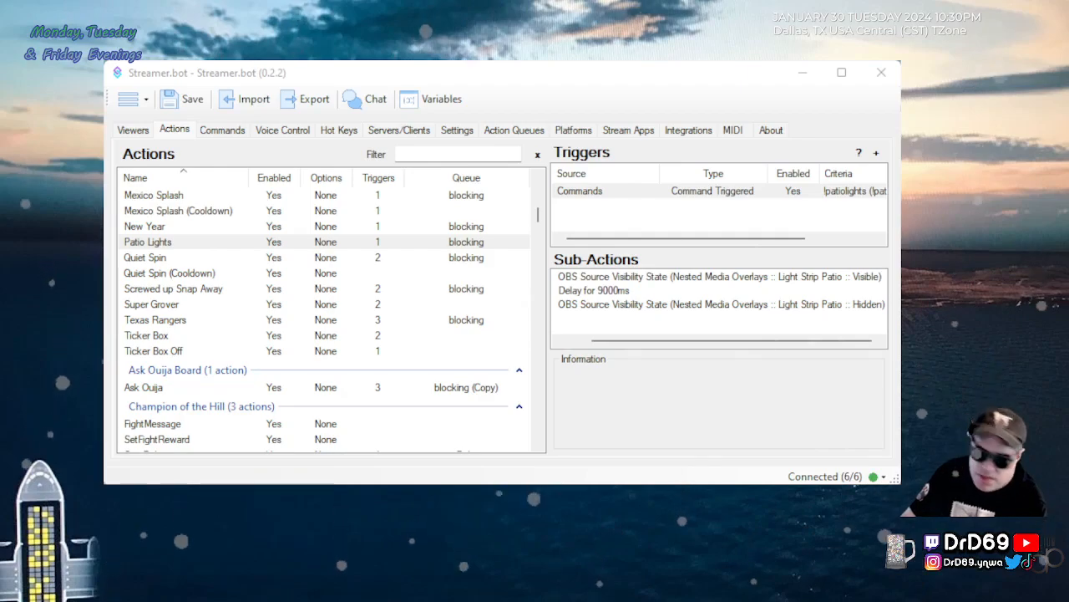
- Select the Ask Ouija action and widen the area that shows its triggers and sub-actions
{"action": "left_click", "coordinate": [180, 389]}
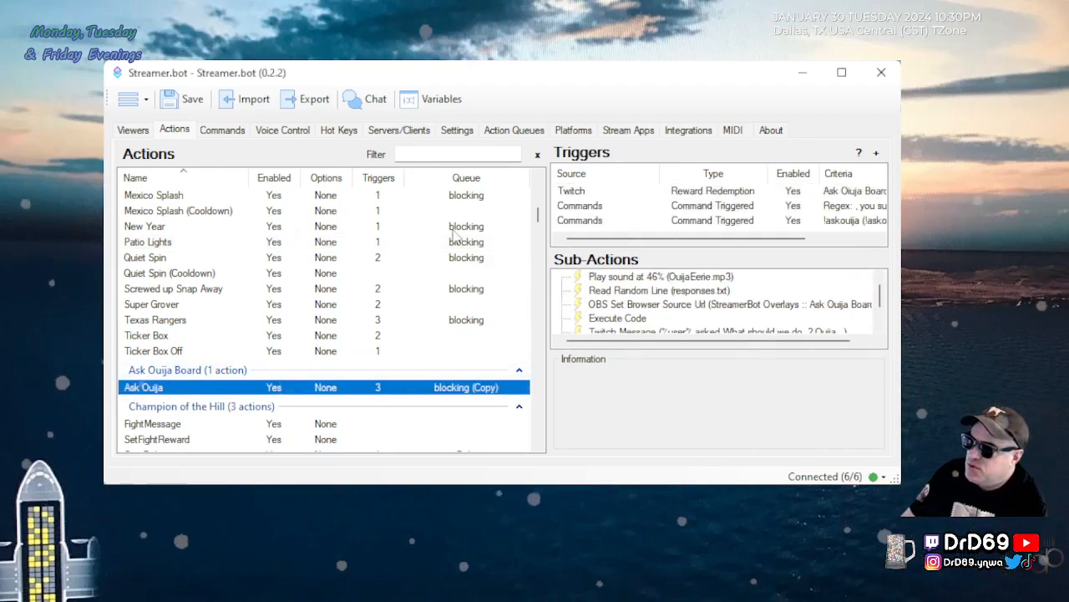
{"action": "left_click_drag", "start_coordinate": [543, 246], "coordinate": [408, 242]}
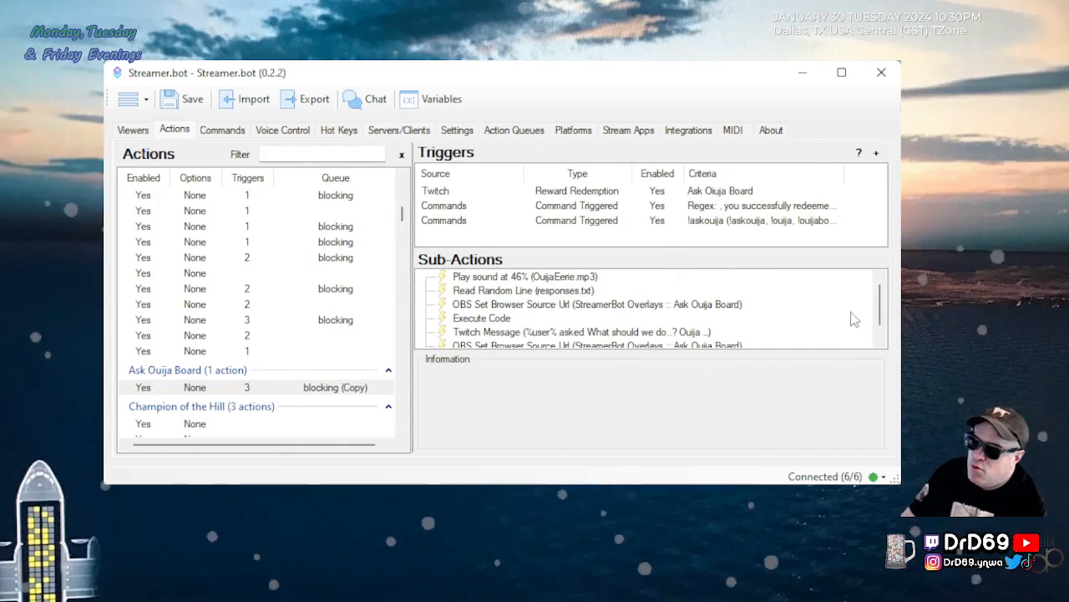
{"action": "left_click_drag", "start_coordinate": [879, 302], "coordinate": [872, 277]}
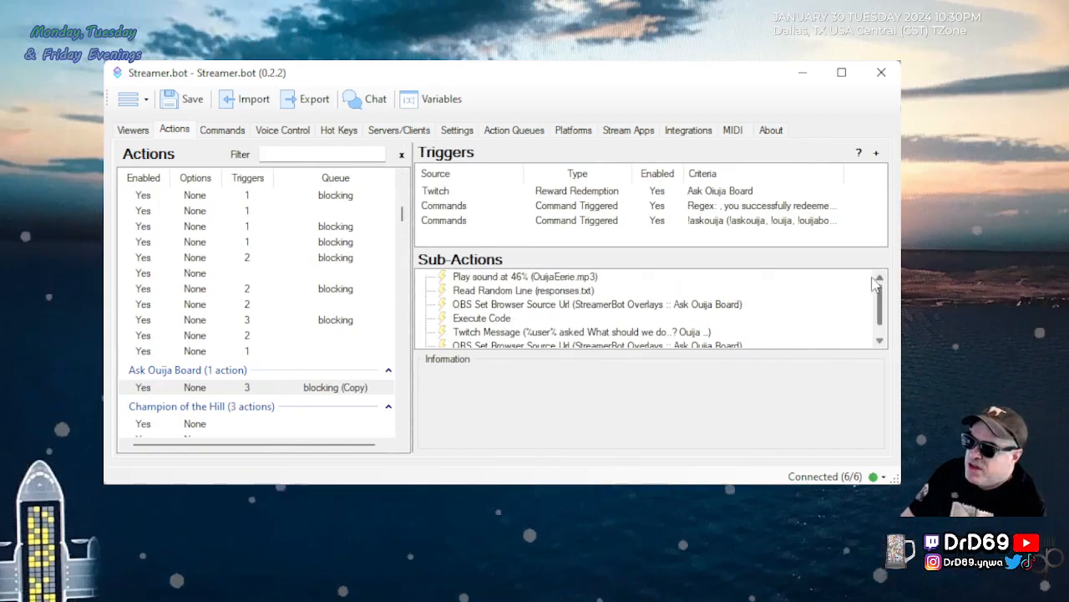
- Test the sound in the Ask Ouija action's OuijaEerie.mp3 sub-action and close its settings without changes
{"action": "double_click", "coordinate": [571, 282]}
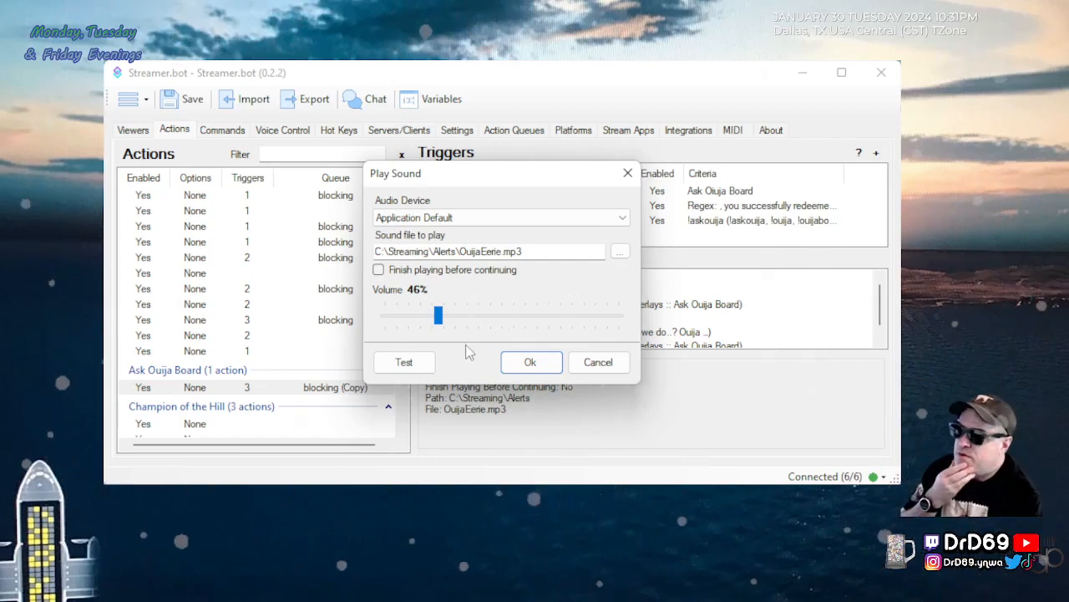
{"action": "left_click", "coordinate": [424, 368]}
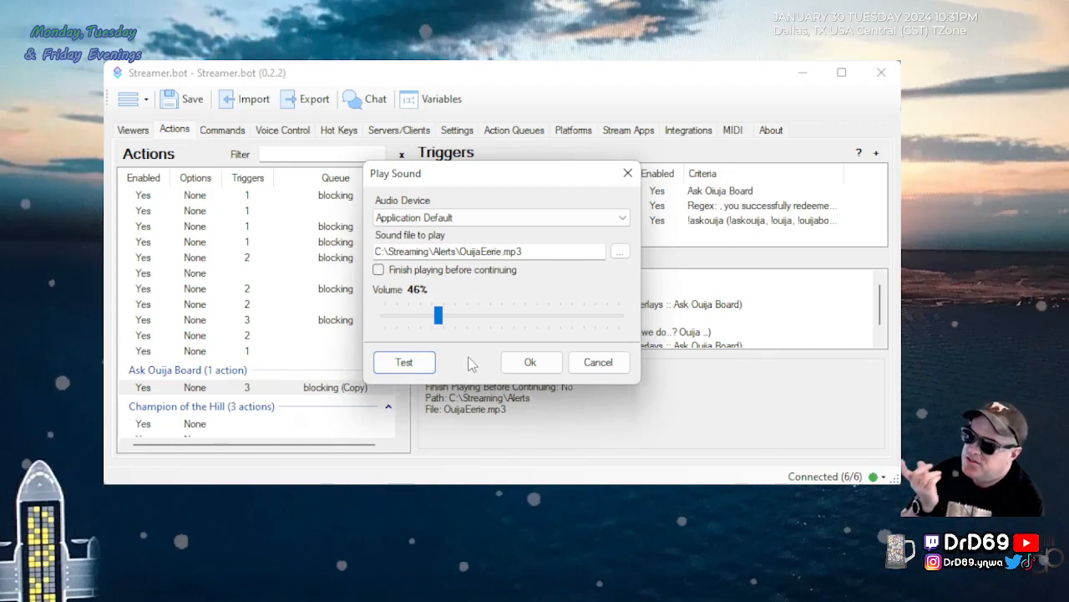
{"action": "left_click", "coordinate": [597, 363]}
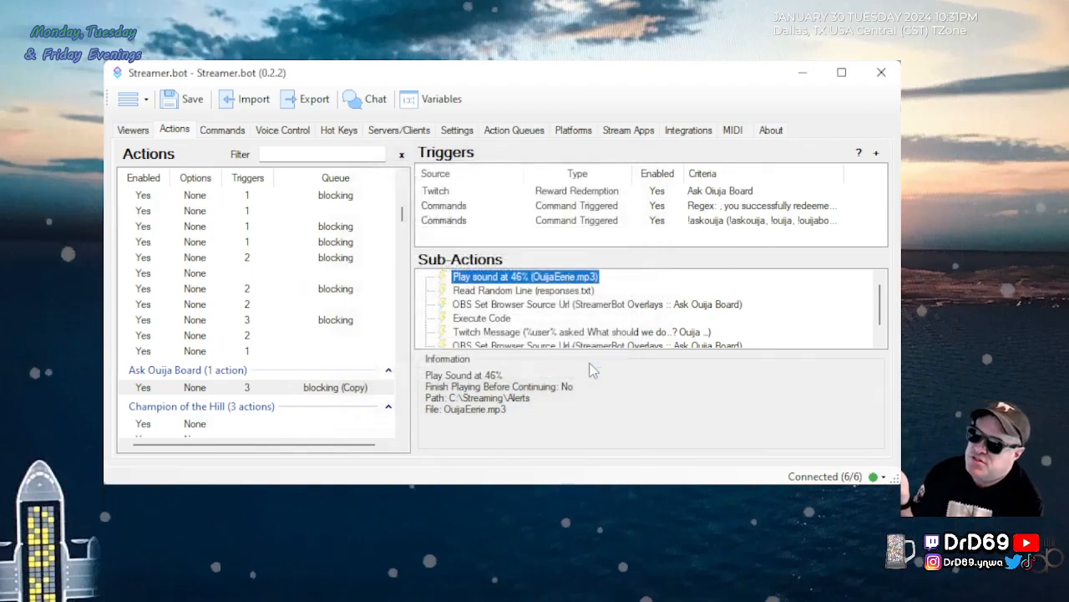
- Inspect the file path in the sub-action that reads a random line from responses.txt, closing it without changes
{"action": "double_click", "coordinate": [570, 291]}
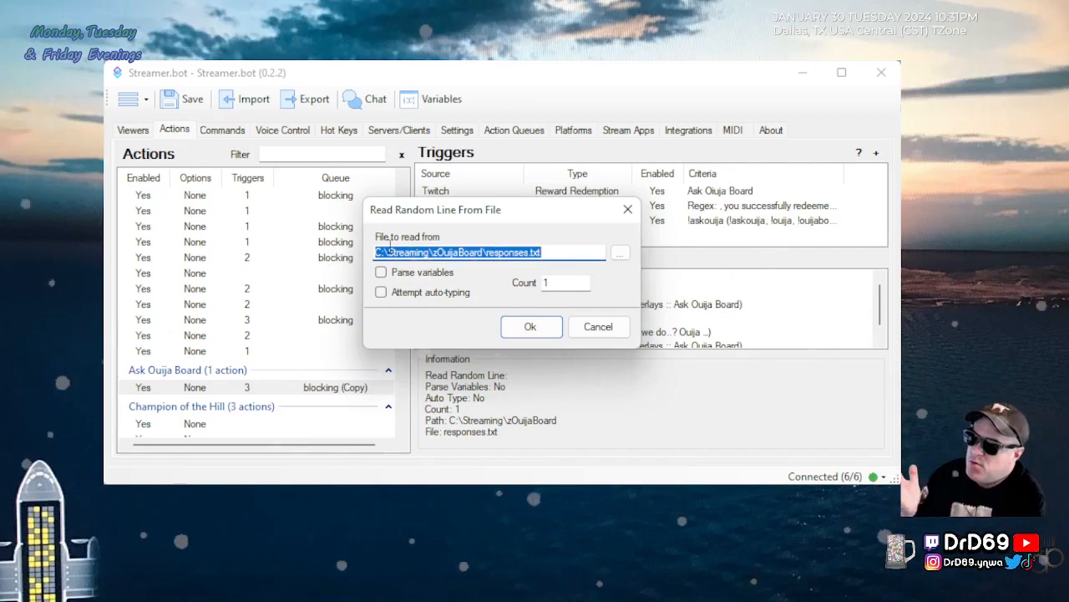
{"action": "left_click", "coordinate": [524, 251]}
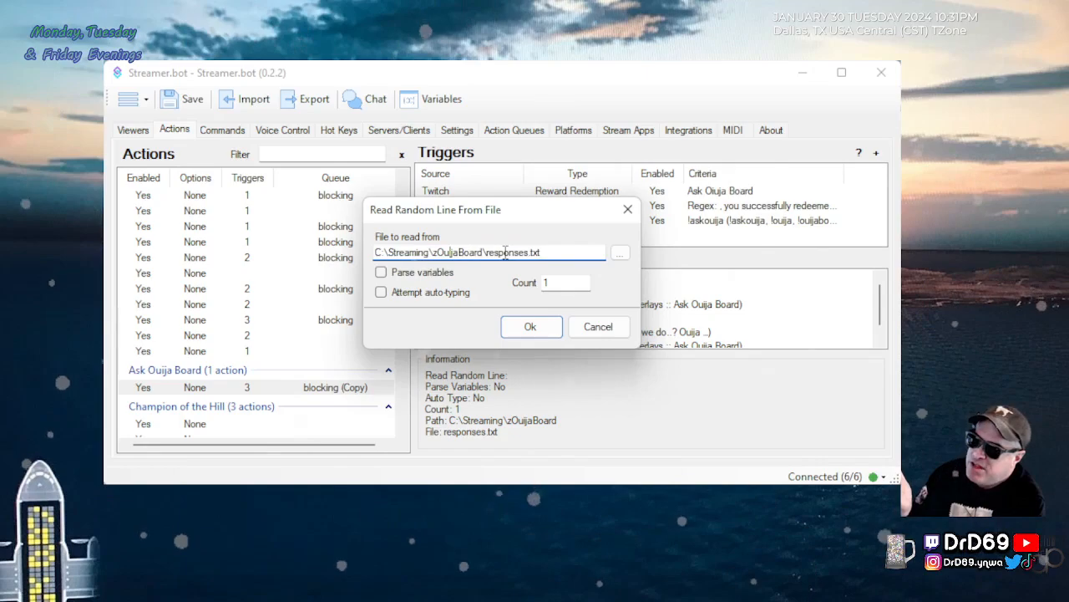
{"action": "left_click", "coordinate": [587, 328]}
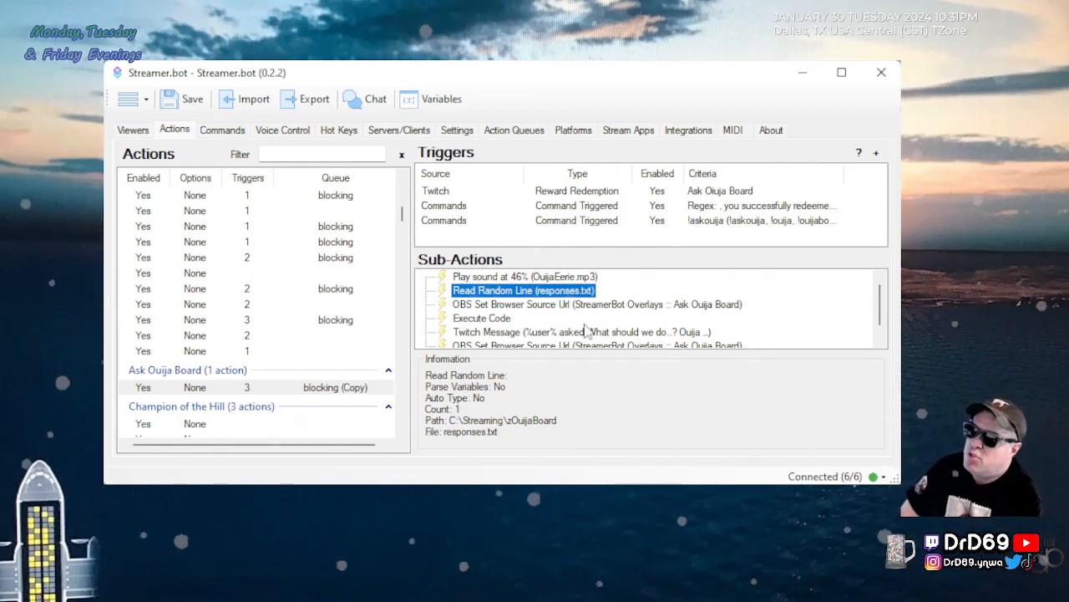
- Examine the details of the first OBS Set Browser Source Url sub-action for the Ask Ouija Board source
{"action": "left_click", "coordinate": [504, 305]}
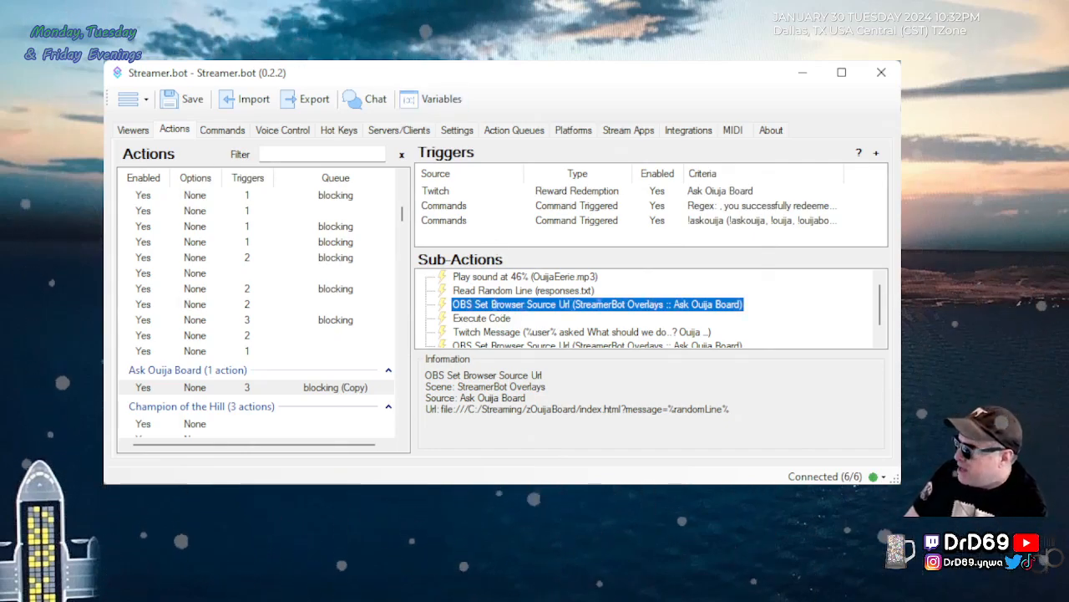
{"action": "key", "text": "alt+Tab"}
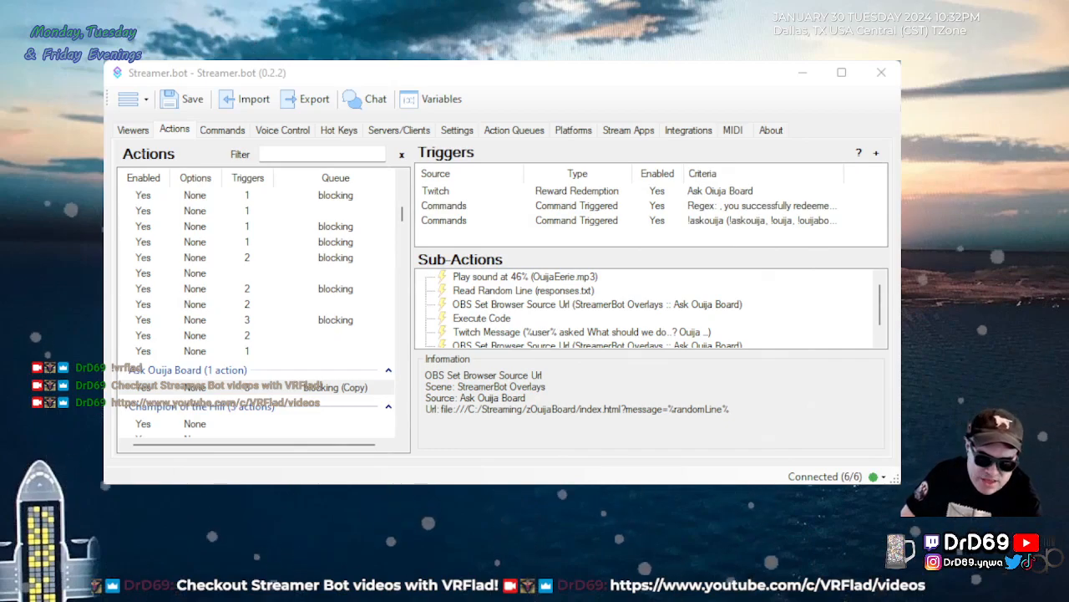
- Open the Ask Ouija action's Execute Code sub-action, bring its C# code fully into view, and close it without changes
{"action": "scroll", "coordinate": [575, 299], "scroll_direction": "down", "scroll_amount": 1}
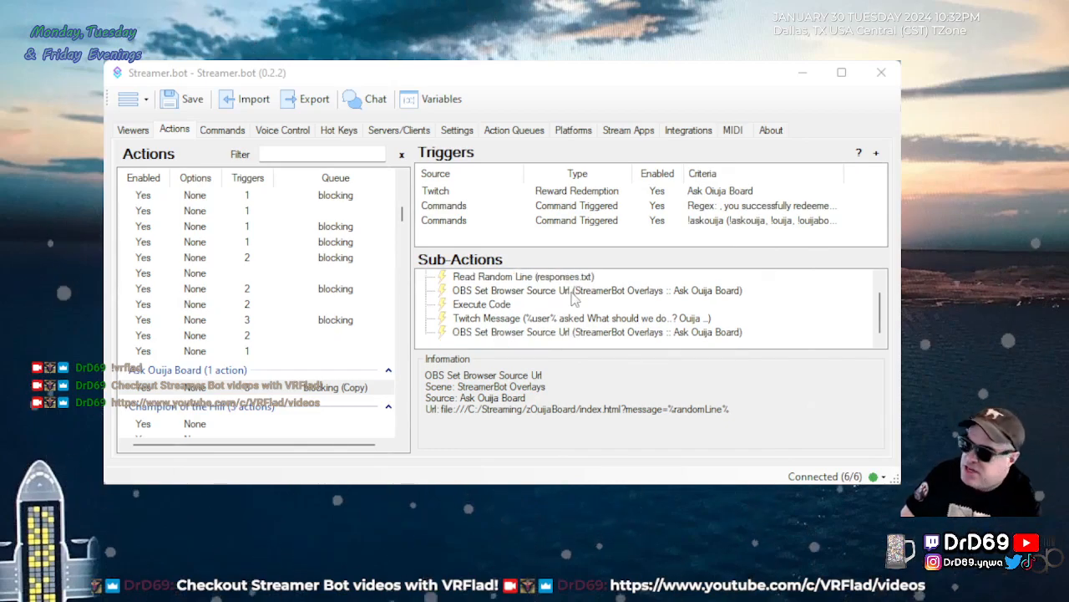
{"action": "double_click", "coordinate": [475, 305]}
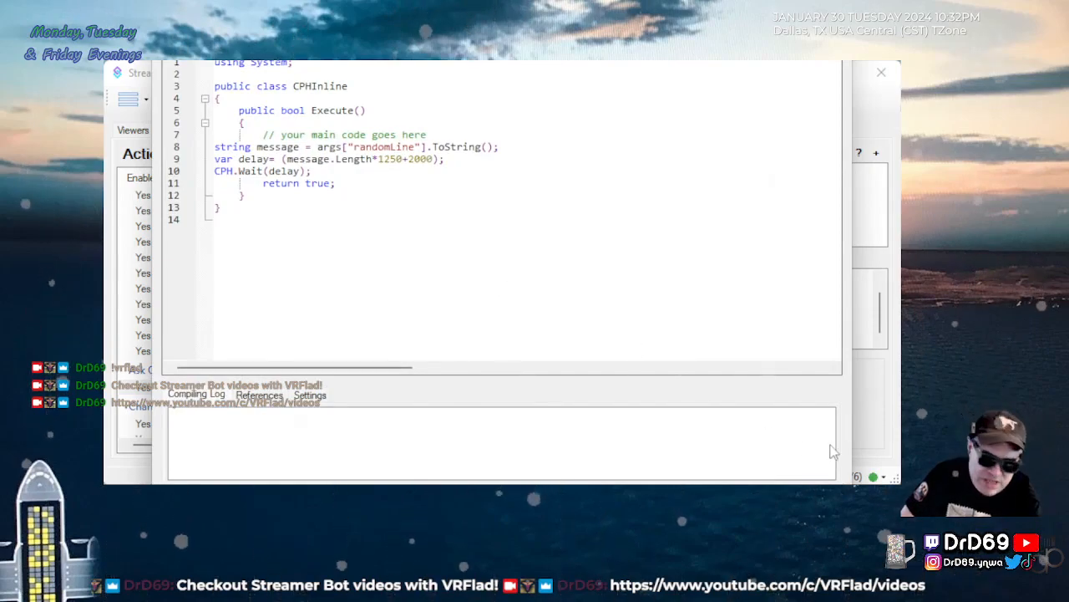
{"action": "left_click_drag", "start_coordinate": [555, 57], "coordinate": [575, 152]}
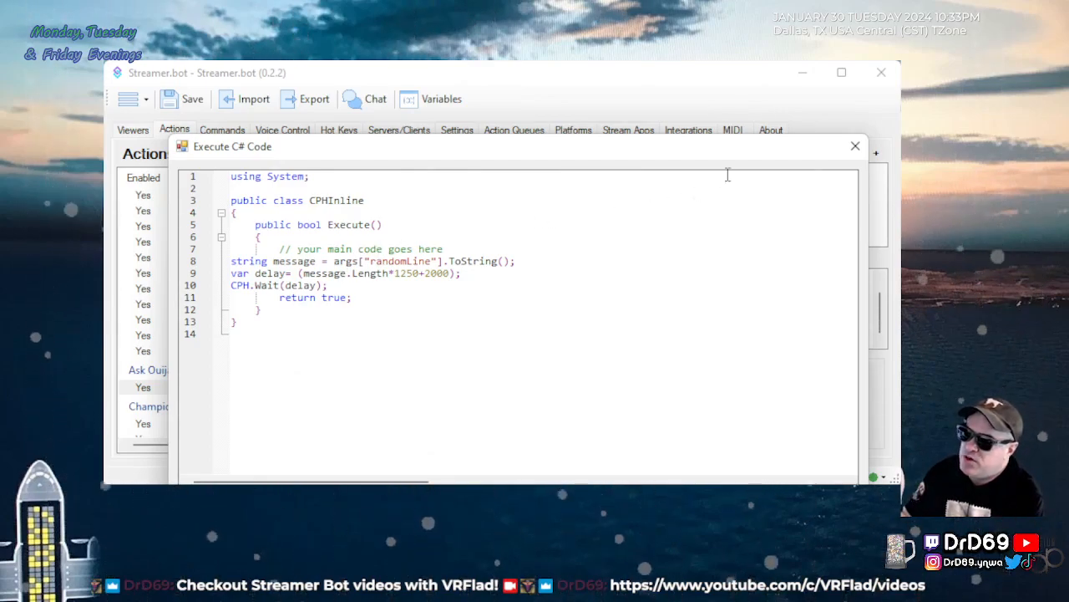
{"action": "left_click", "coordinate": [853, 146]}
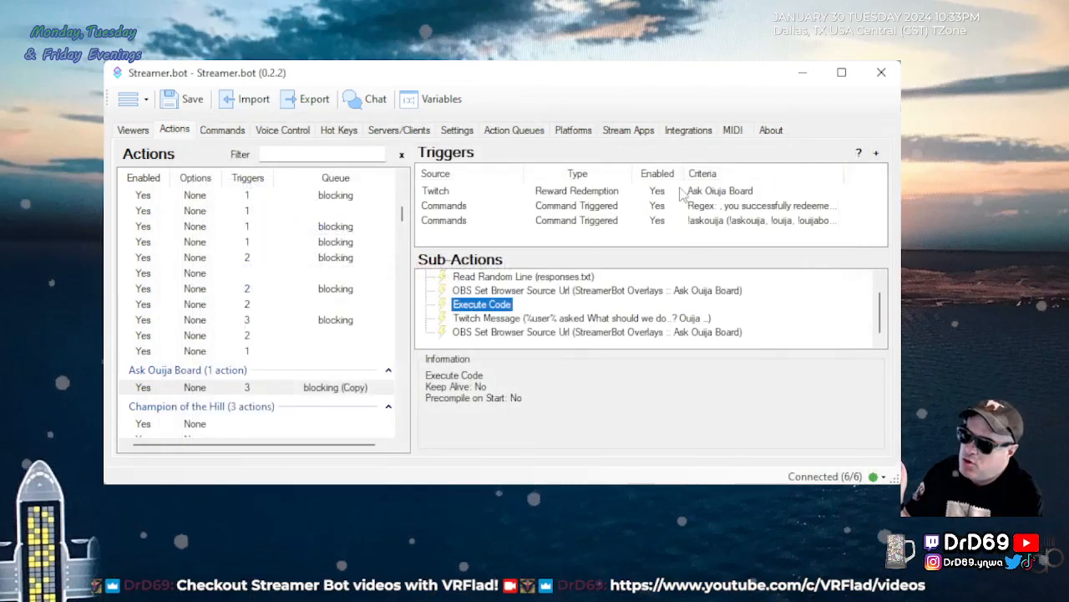
- Examine the Ask Ouija action's Twitch Message sub-action and its message text
{"action": "left_click", "coordinate": [493, 319]}
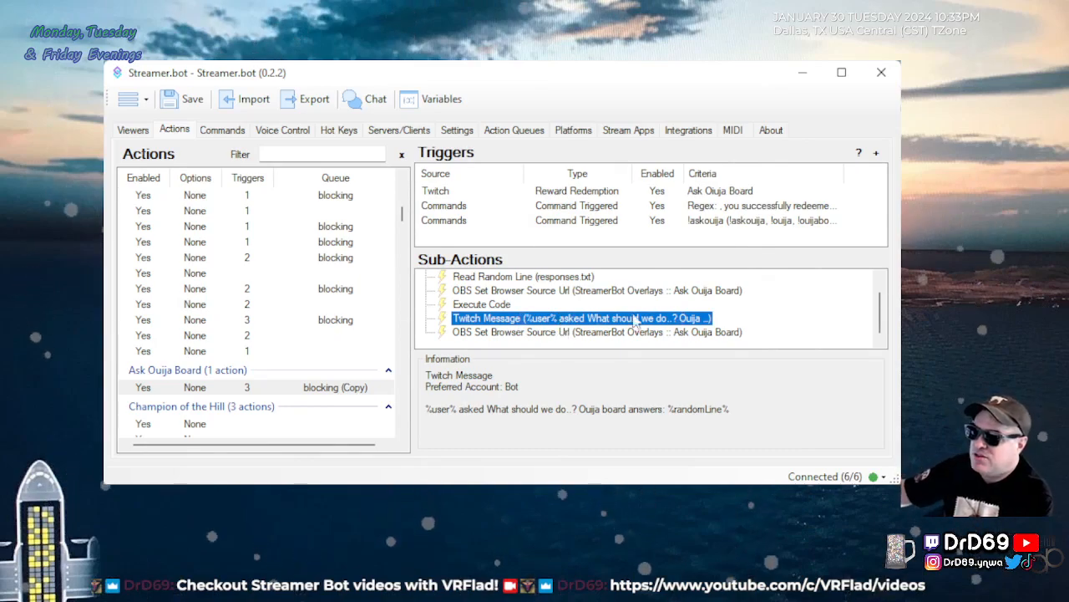
{"action": "left_click_drag", "start_coordinate": [882, 314], "coordinate": [882, 301]}
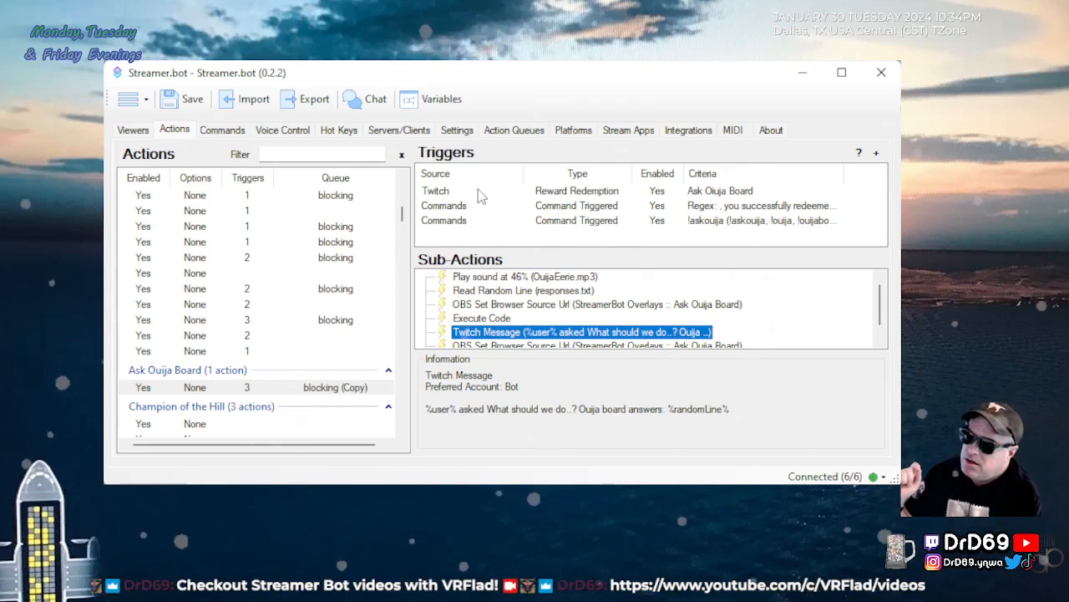
- Inspect the Ask Ouija action's !askouija command, reward redemption and regex command triggers, closing each without changes
{"action": "double_click", "coordinate": [451, 221]}
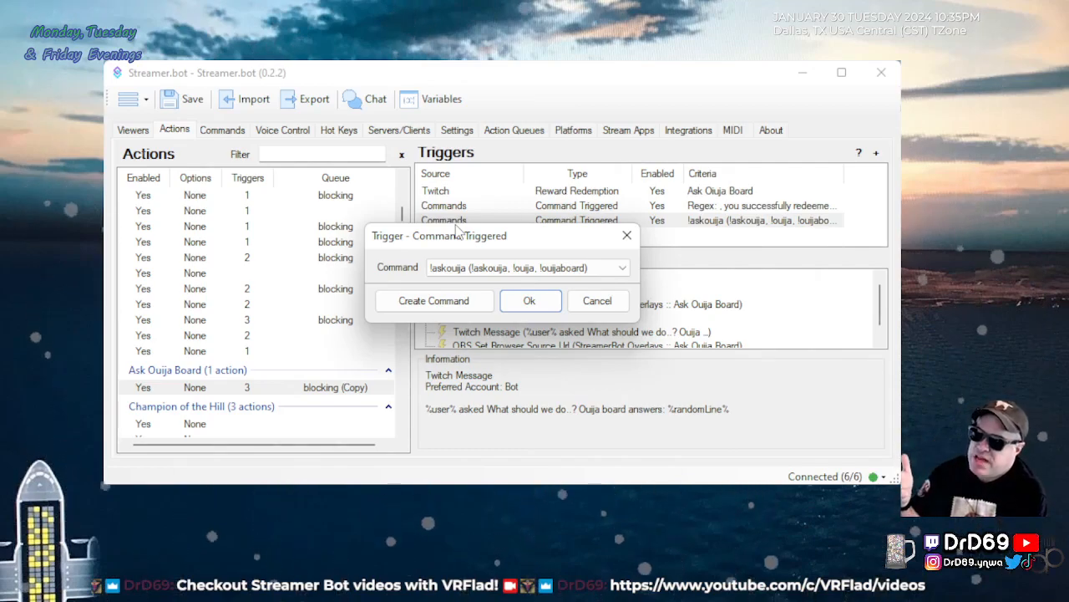
{"action": "left_click", "coordinate": [598, 300]}
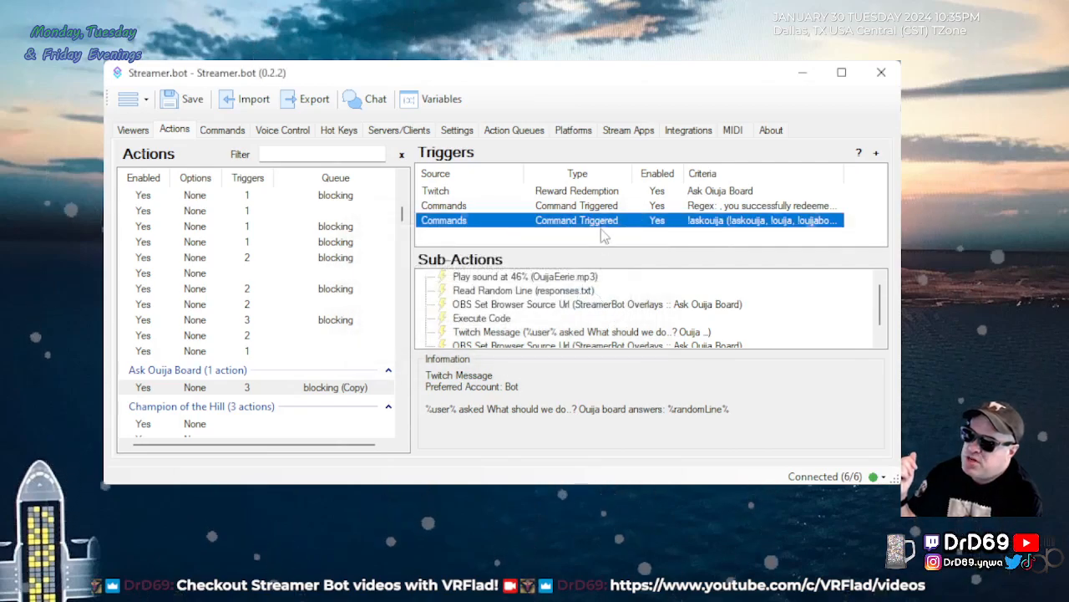
{"action": "double_click", "coordinate": [591, 191]}
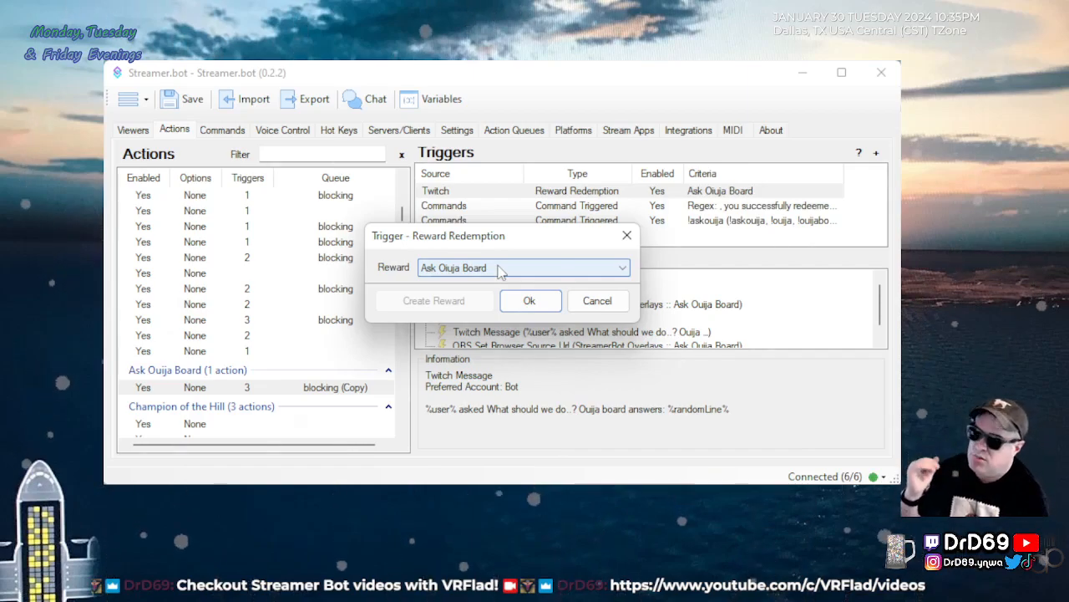
{"action": "left_click", "coordinate": [597, 301]}
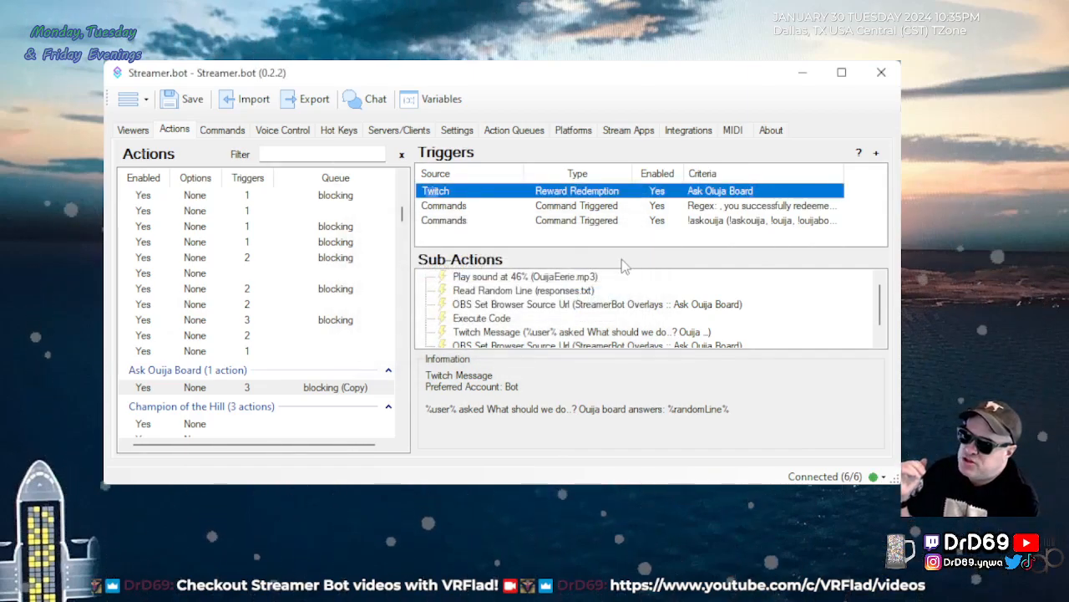
{"action": "double_click", "coordinate": [613, 208]}
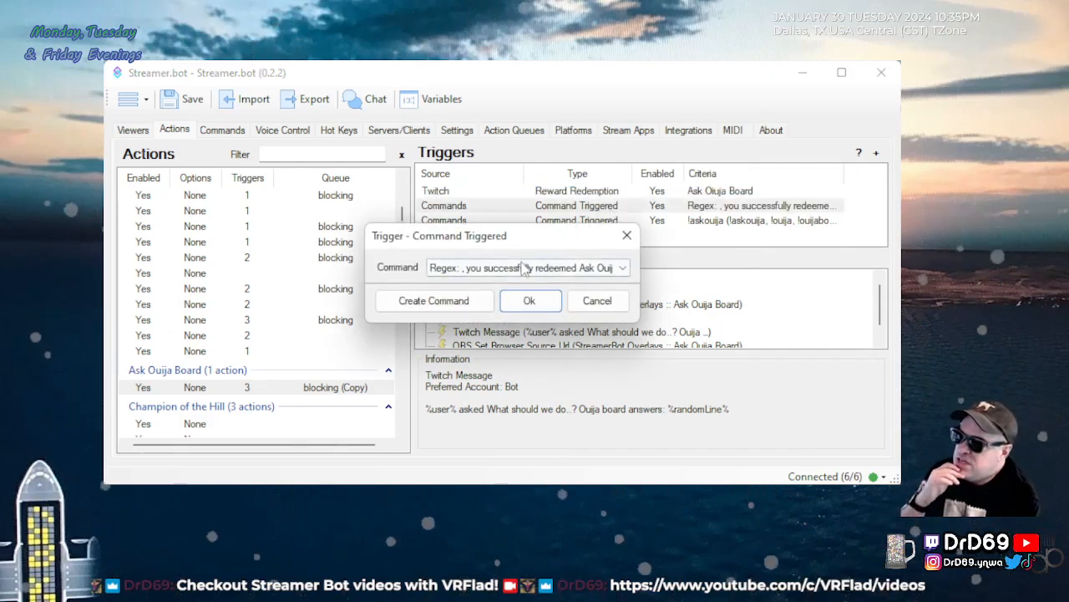
{"action": "left_click", "coordinate": [596, 301]}
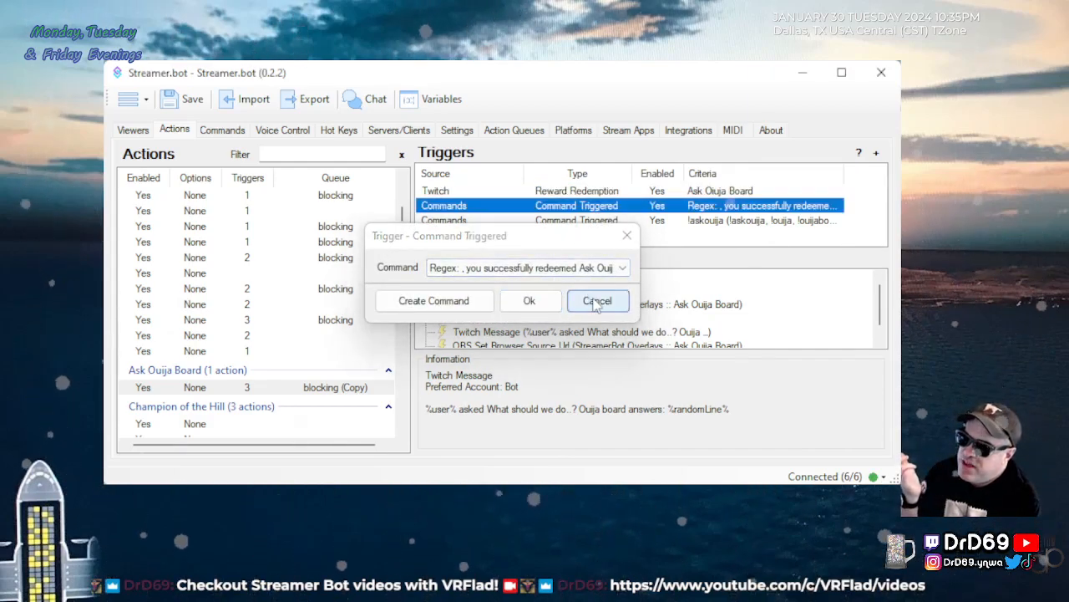